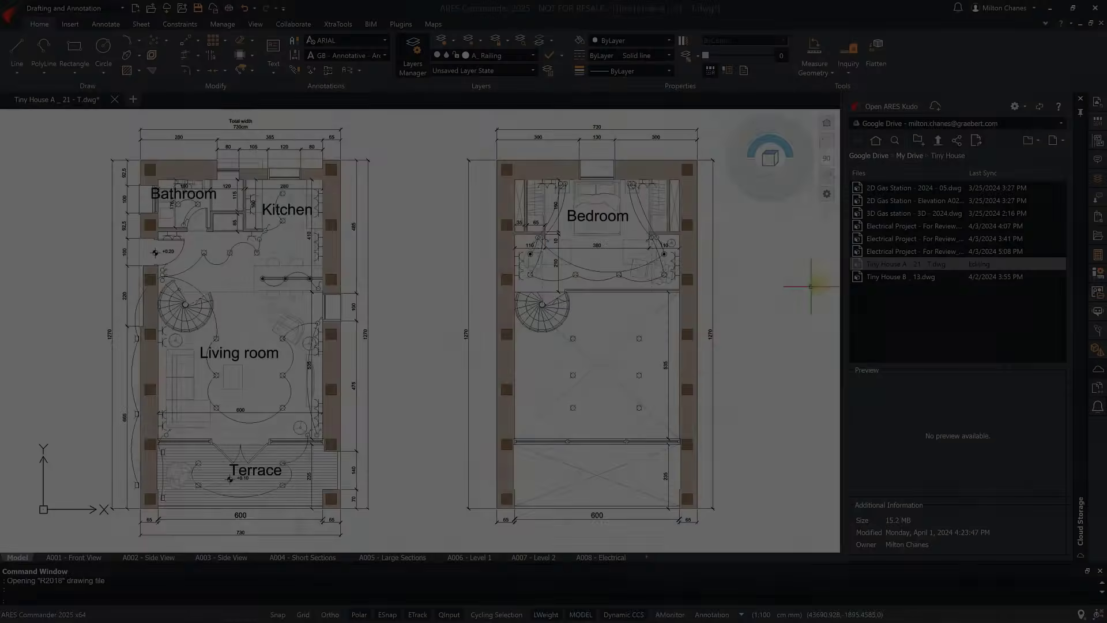
# Review the Google Drive access permissions of Tiny House A _ 21 - T.dwg and close them.
pyautogui.rightClick(914, 263)
pyautogui.click(962, 373)
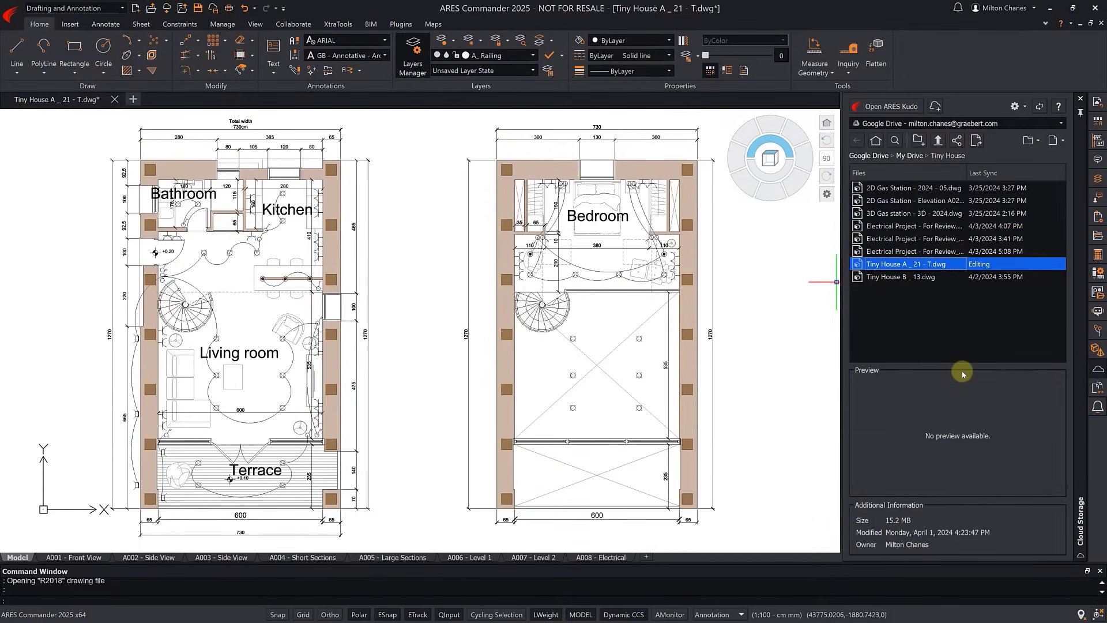
pyautogui.click(516, 242)
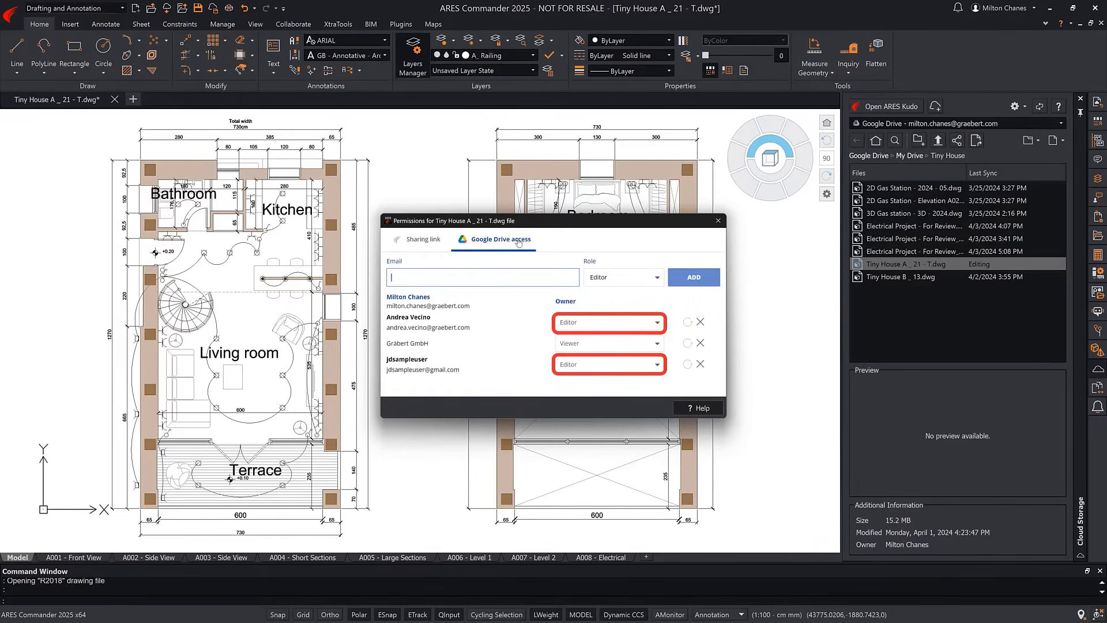
pyautogui.click(719, 222)
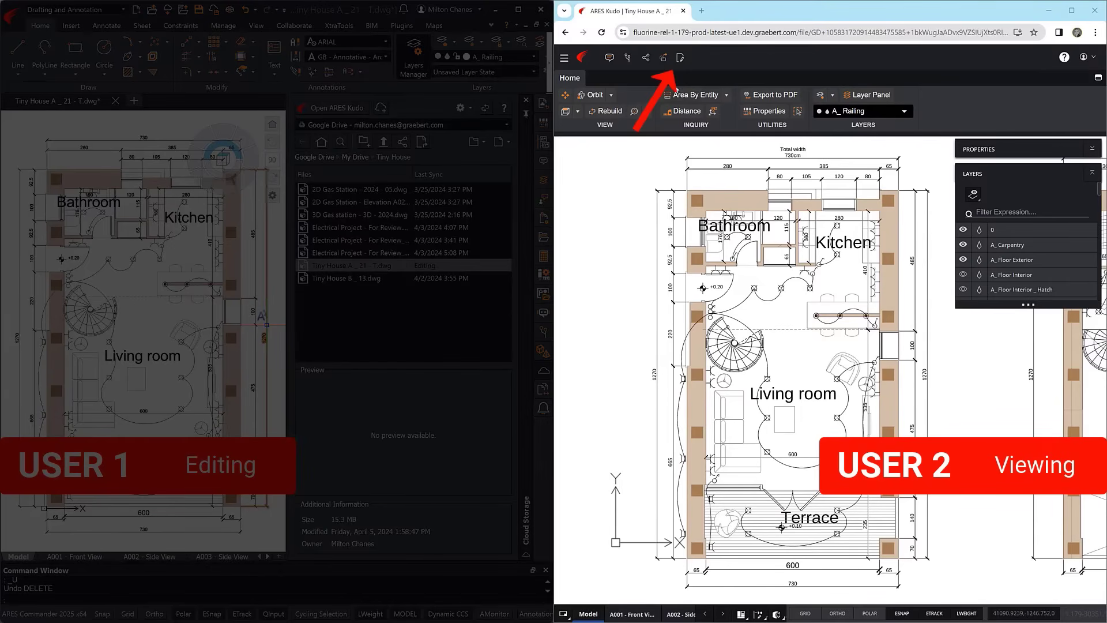
# Request editing rights for Tiny House A _ 21 - T.dwg in ARES Kudo and accept the request in ARES Commander, saving the drawing's changes.
pyautogui.click(680, 58)
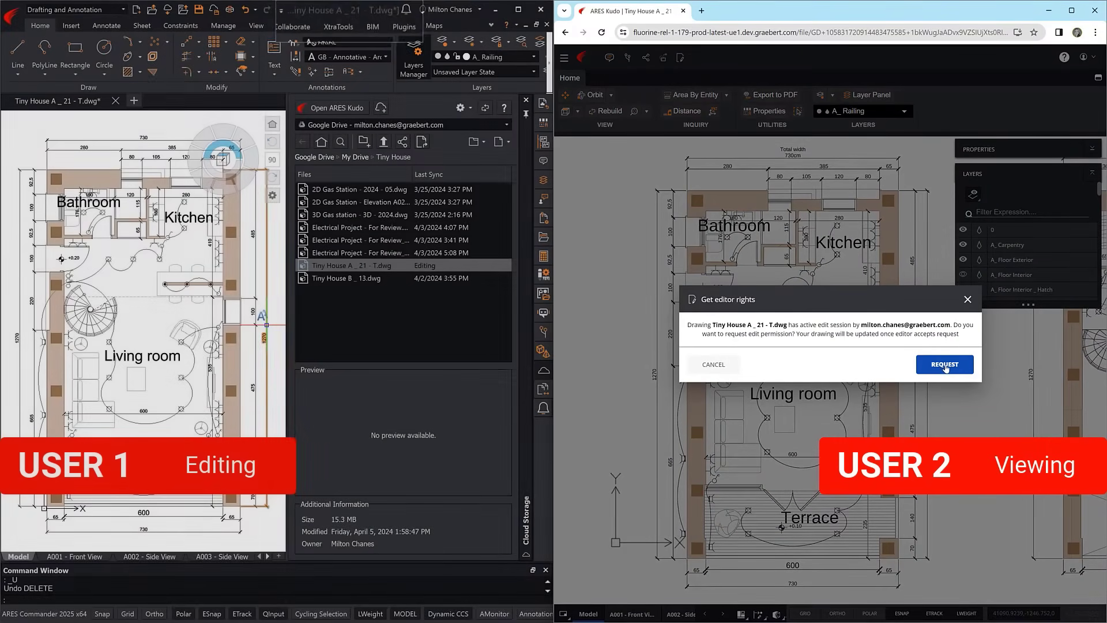
pyautogui.click(944, 365)
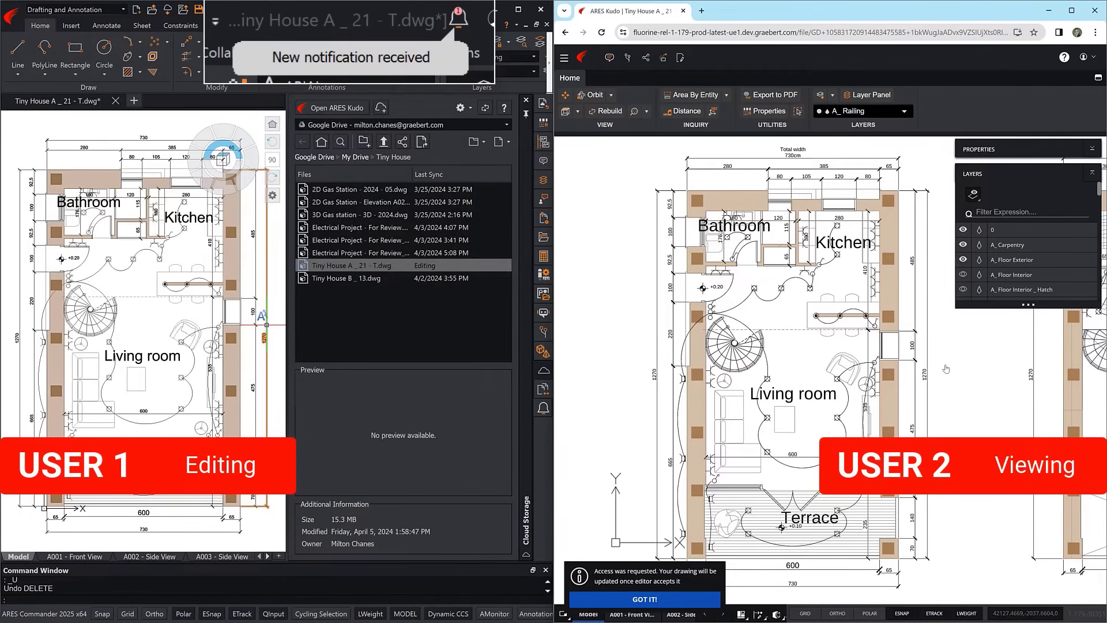
pyautogui.click(403, 10)
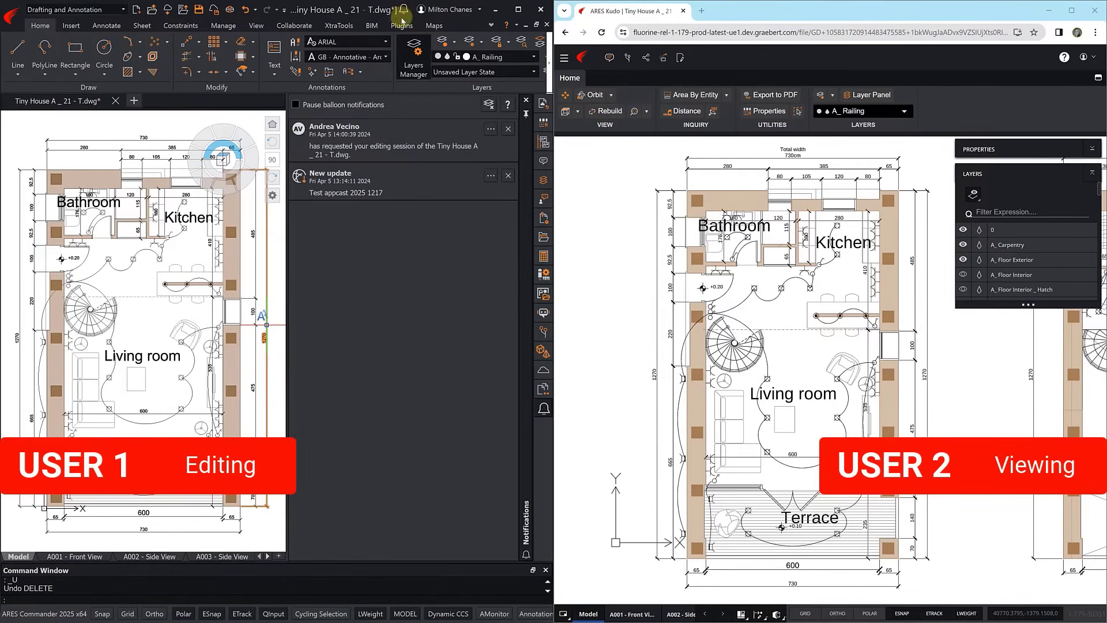
pyautogui.click(491, 130)
pyautogui.click(473, 140)
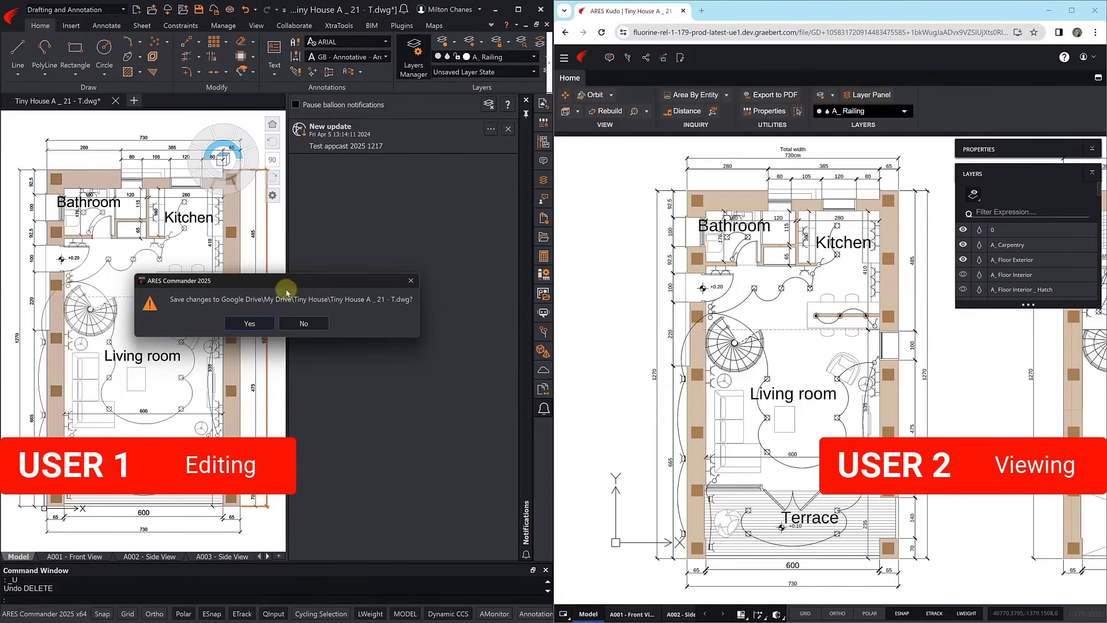
pyautogui.click(254, 323)
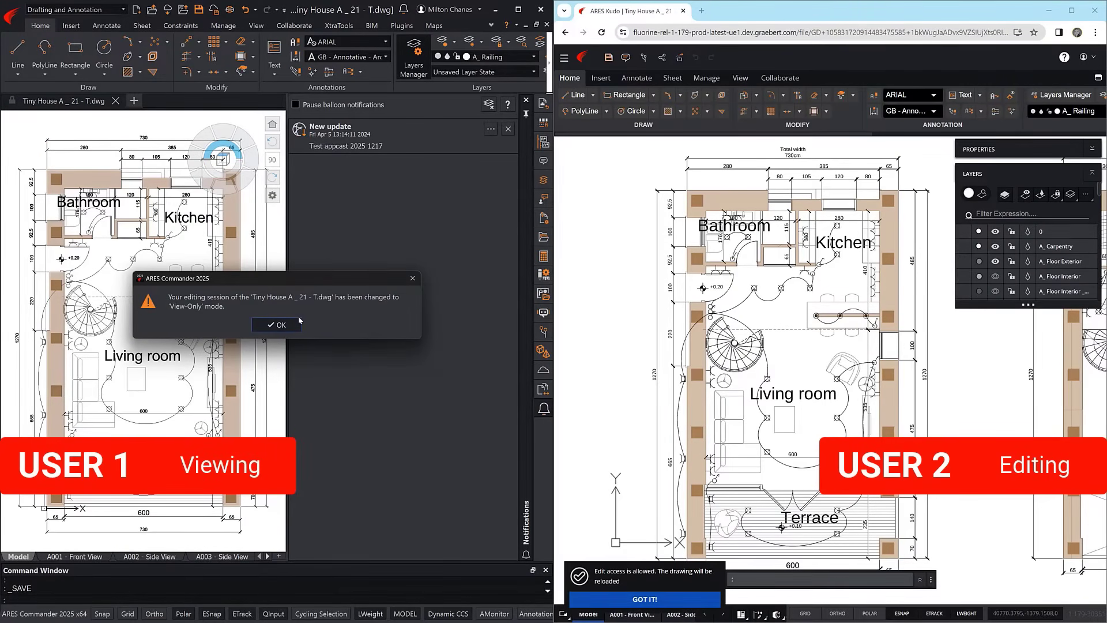
pyautogui.click(280, 325)
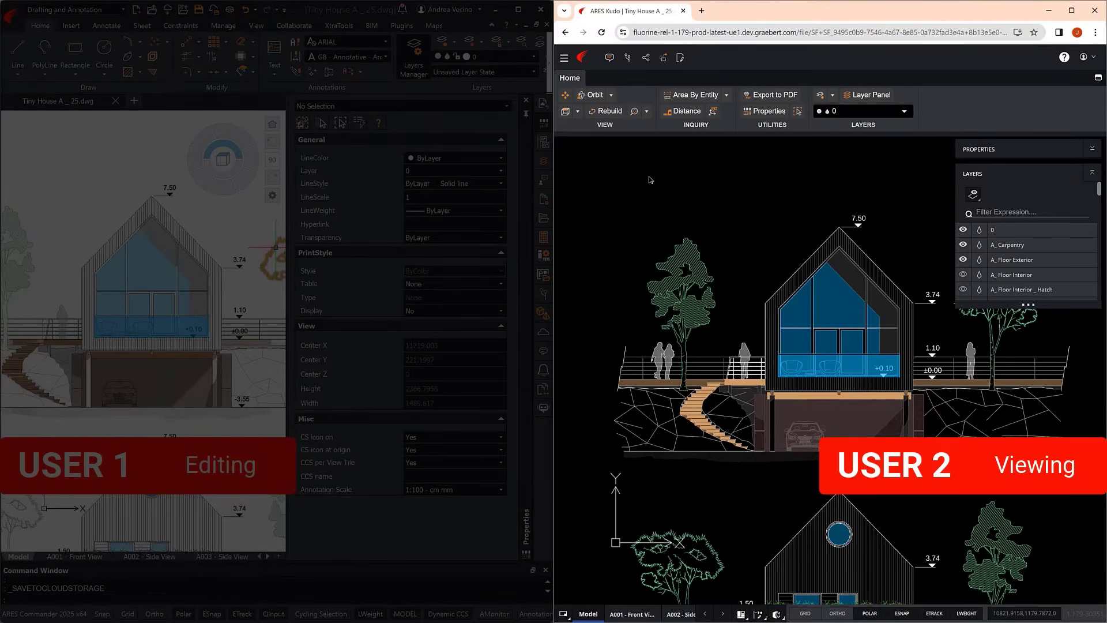
# Request editing rights for Tiny House A _ 25.dwg in ARES Kudo and accept the request in ARES Commander.
pyautogui.click(680, 57)
pyautogui.click(945, 365)
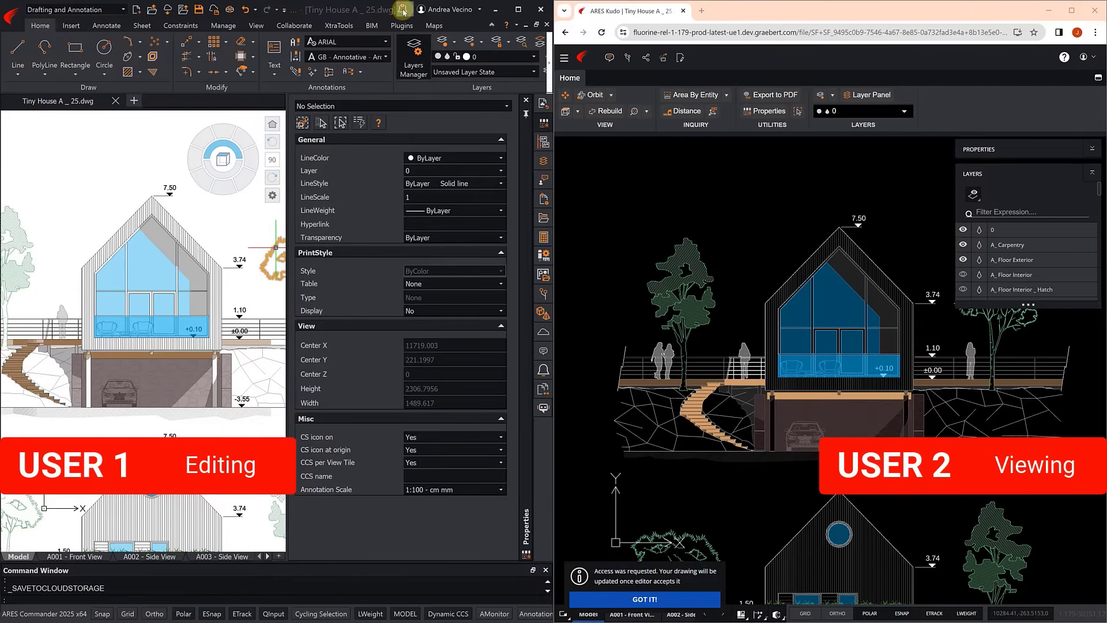
pyautogui.click(404, 10)
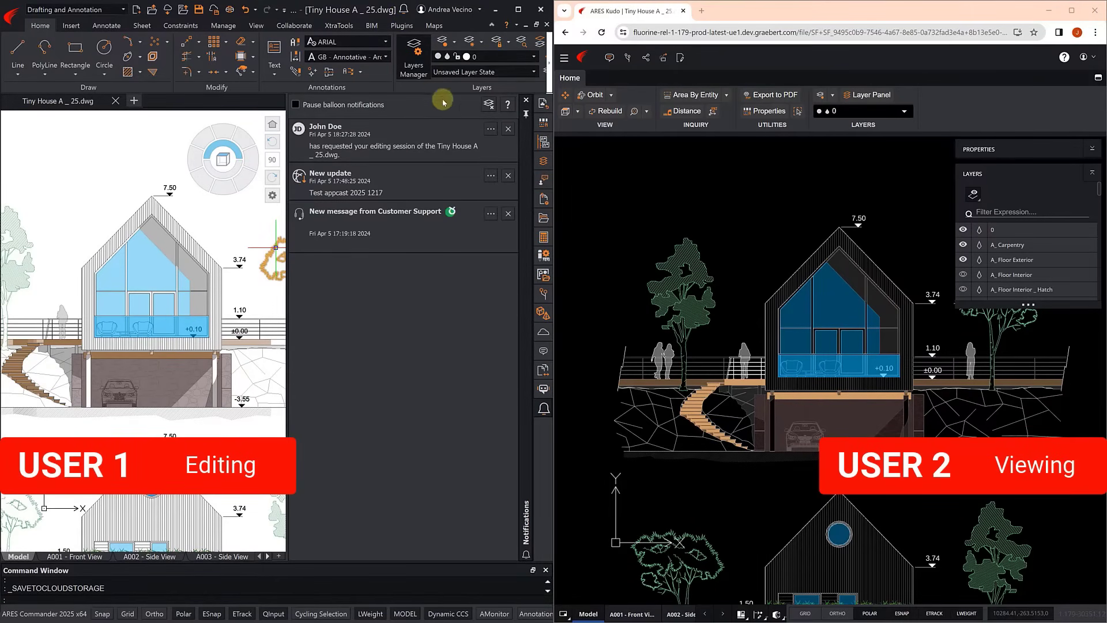
pyautogui.click(491, 130)
pyautogui.click(478, 145)
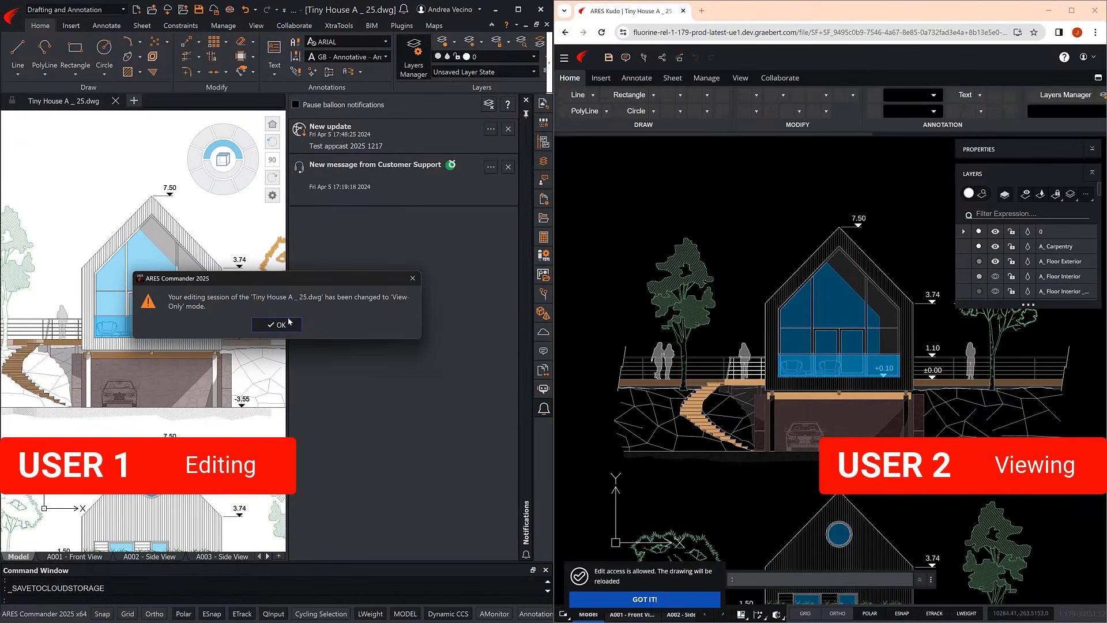
pyautogui.click(278, 325)
# In ARES Kudo, draw a vertical line 100 long up from the left roof slope's midpoint and continue it to the roof peak.
pyautogui.scroll(3, 813, 233)
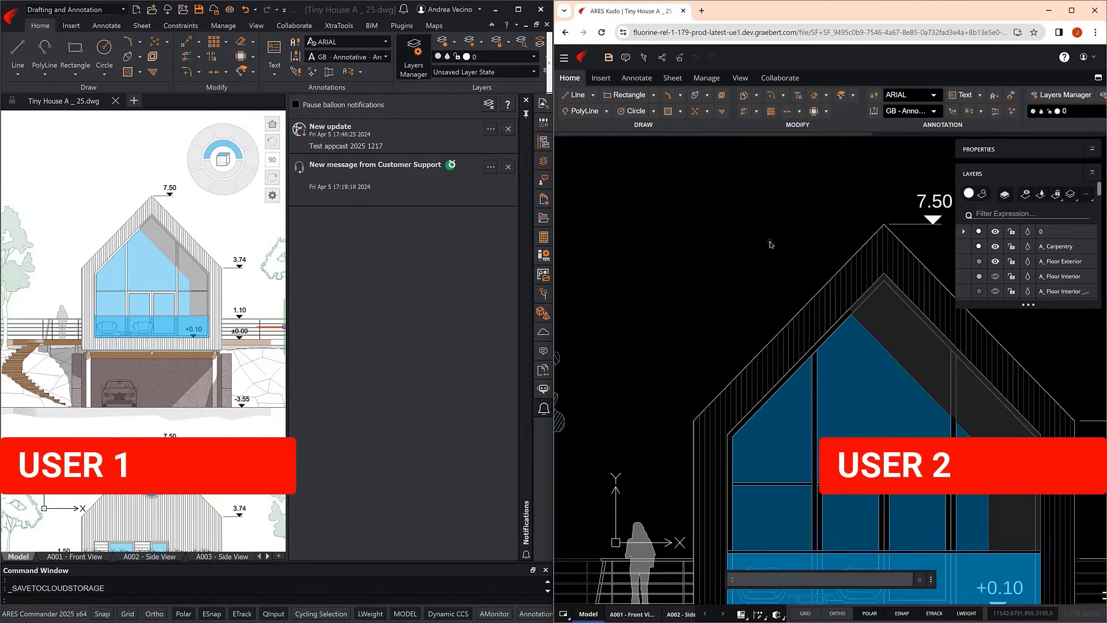
pyautogui.write('L')
pyautogui.press('Return')
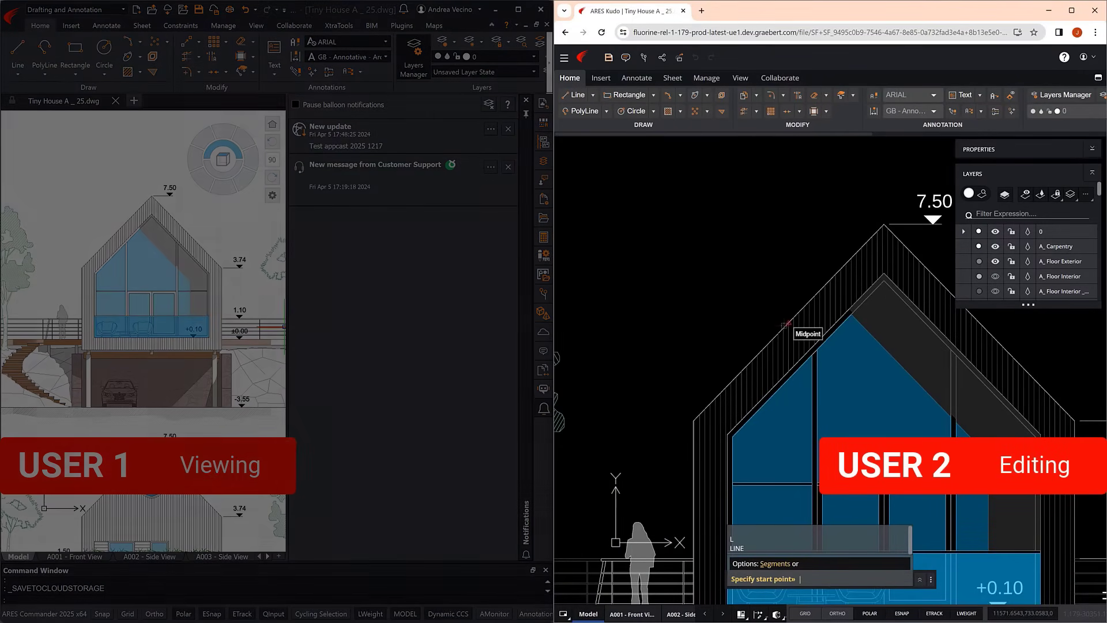
pyautogui.click(789, 326)
pyautogui.write('100')
pyautogui.press('Return')
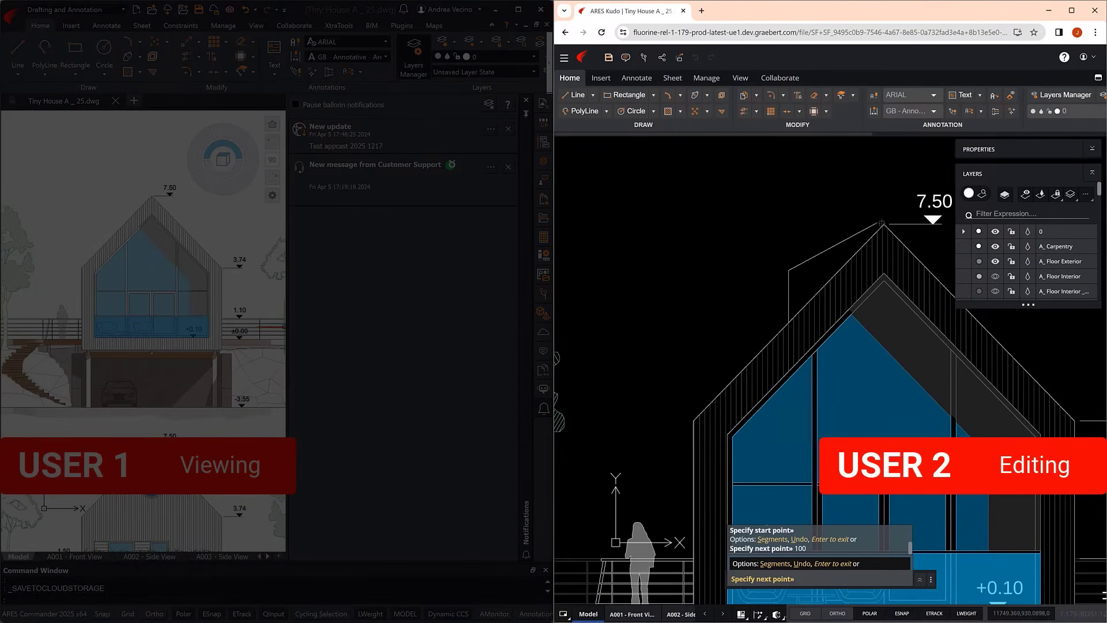
pyautogui.click(883, 225)
pyautogui.press('Return')
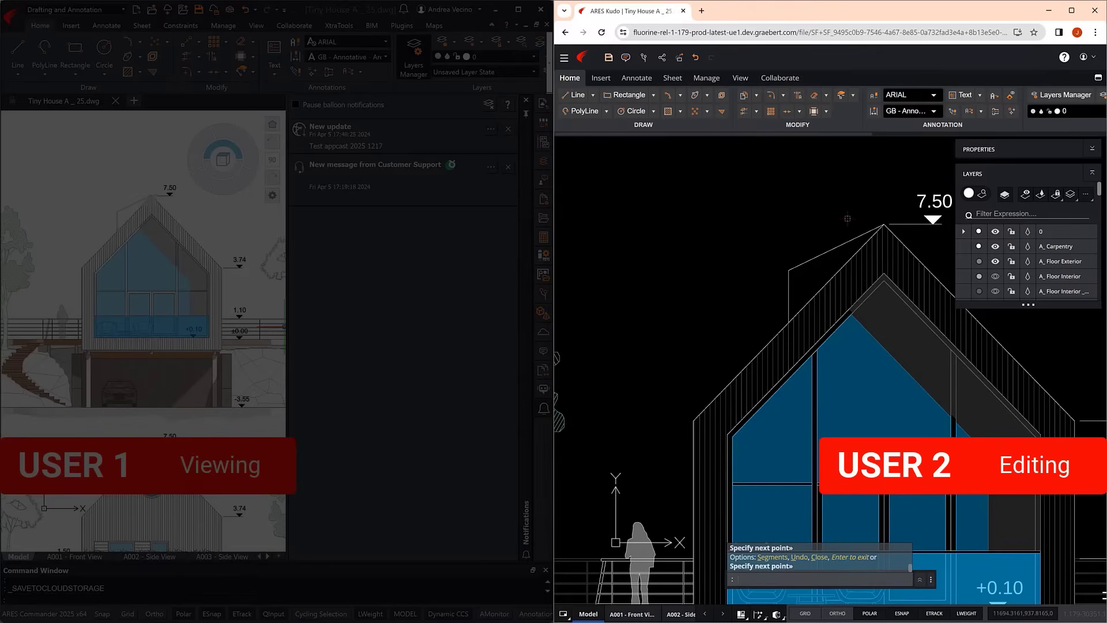
# Place a FOR REVIEW stamp over the left side of the house facade, below the new roof lines.
pyautogui.click(626, 58)
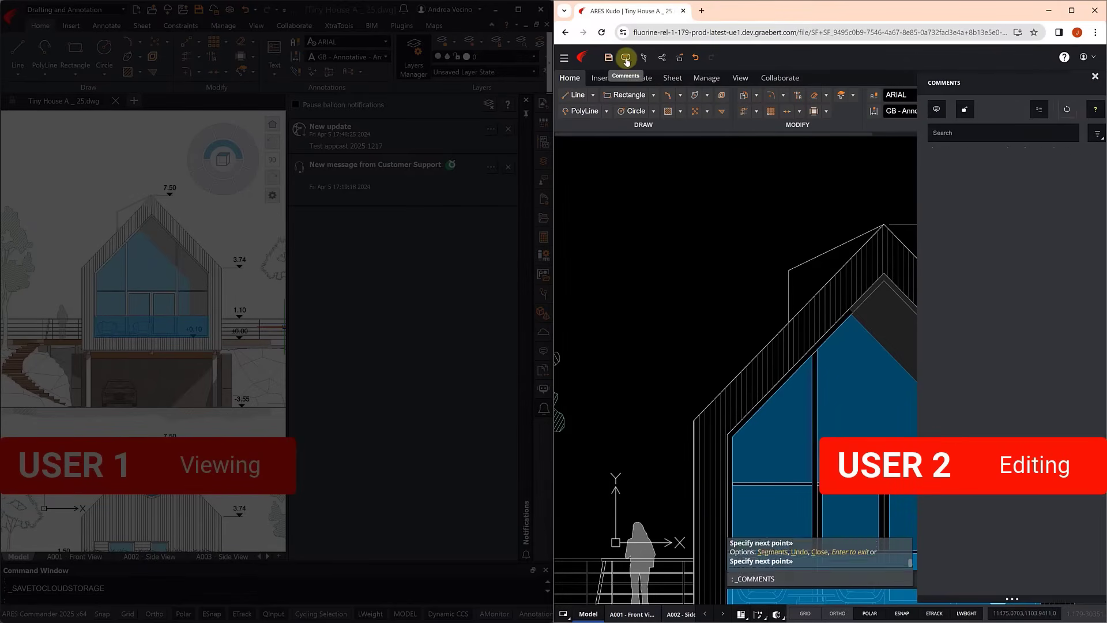
pyautogui.click(964, 109)
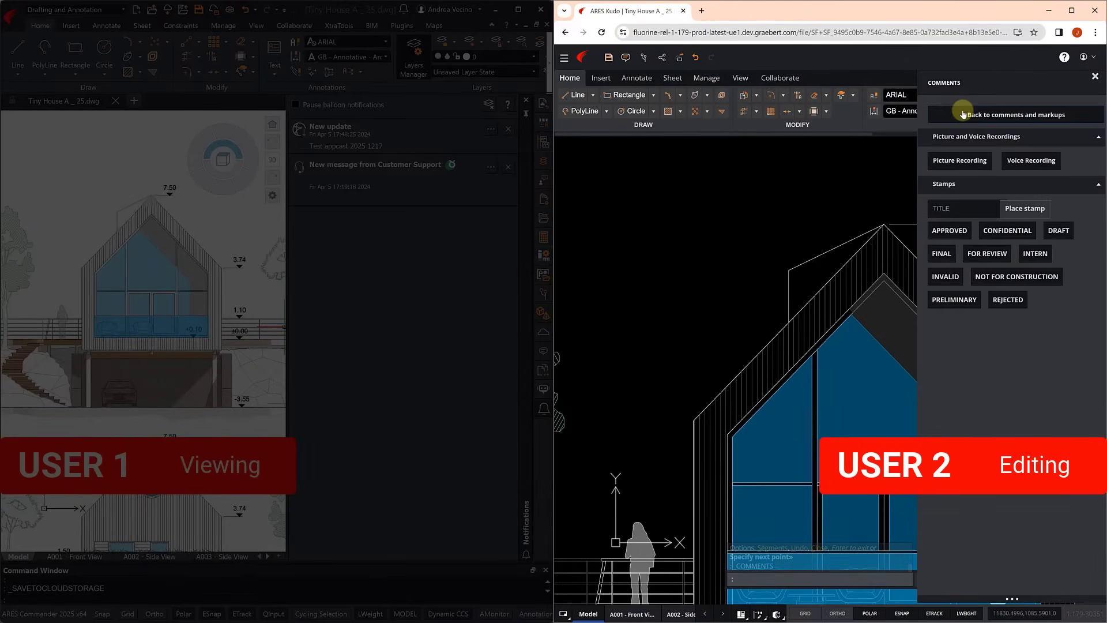
pyautogui.click(987, 252)
pyautogui.click(658, 420)
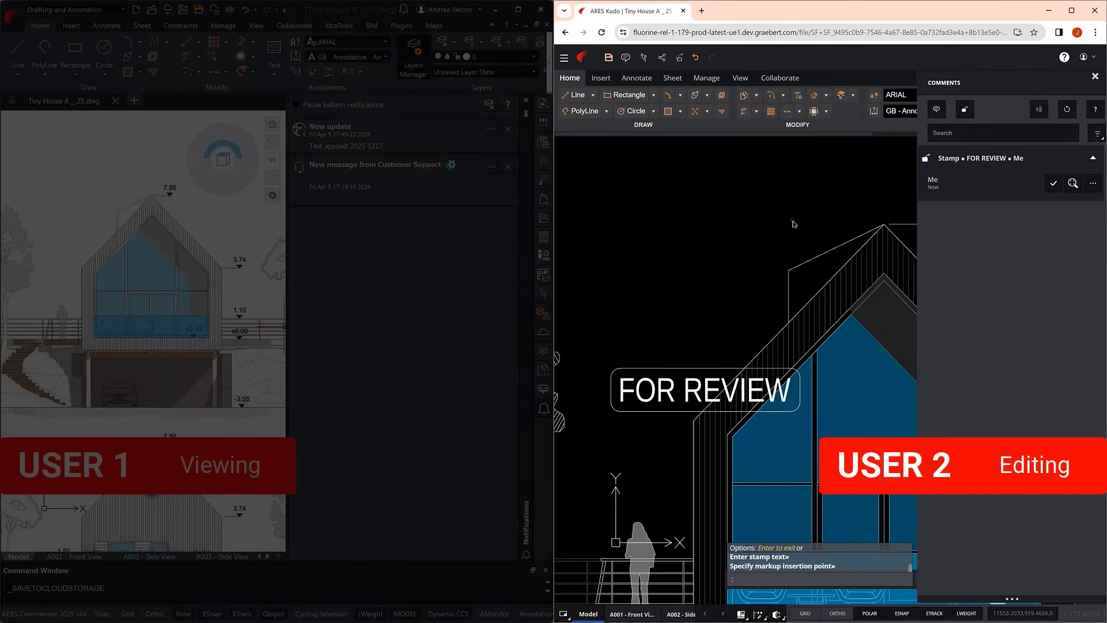
# Start a new comment thread and attach the two new roof lines to it as entities.
pyautogui.click(936, 110)
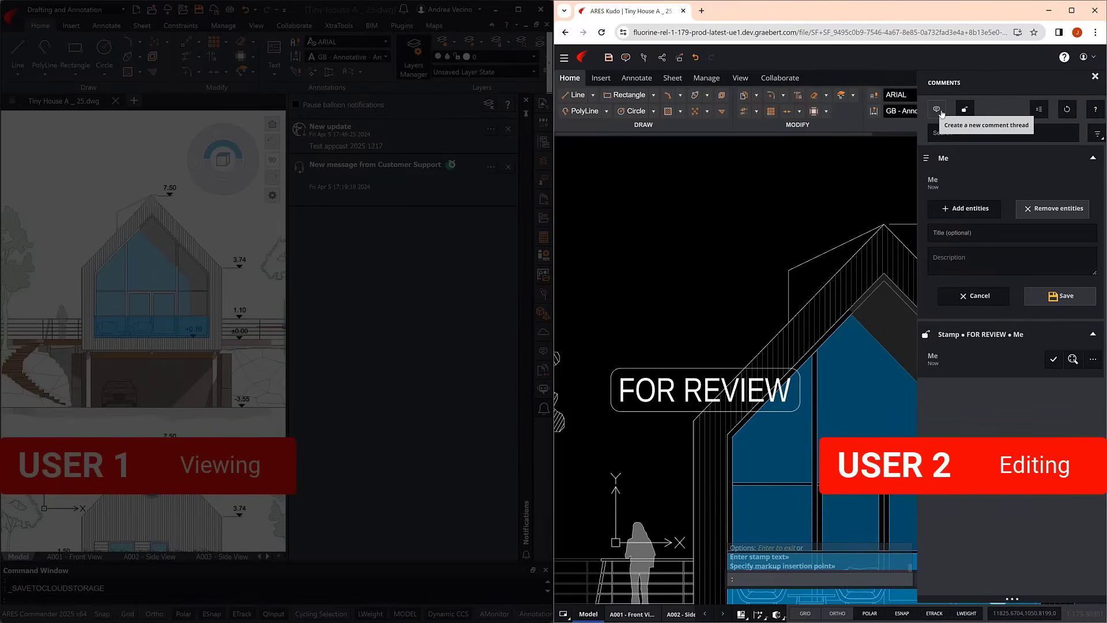
pyautogui.click(974, 211)
pyautogui.click(807, 279)
pyautogui.click(779, 257)
pyautogui.press('Return')
# Title the comment "Roof modification", say the client requested a window in the upper area (Roof), ask the mentioned colleague for opinion and help, and save it.
pyautogui.click(994, 240)
pyautogui.write('Roof modification')
pyautogui.press('Tab')
pyautogui.write('The client has requested to add a window in the upper')
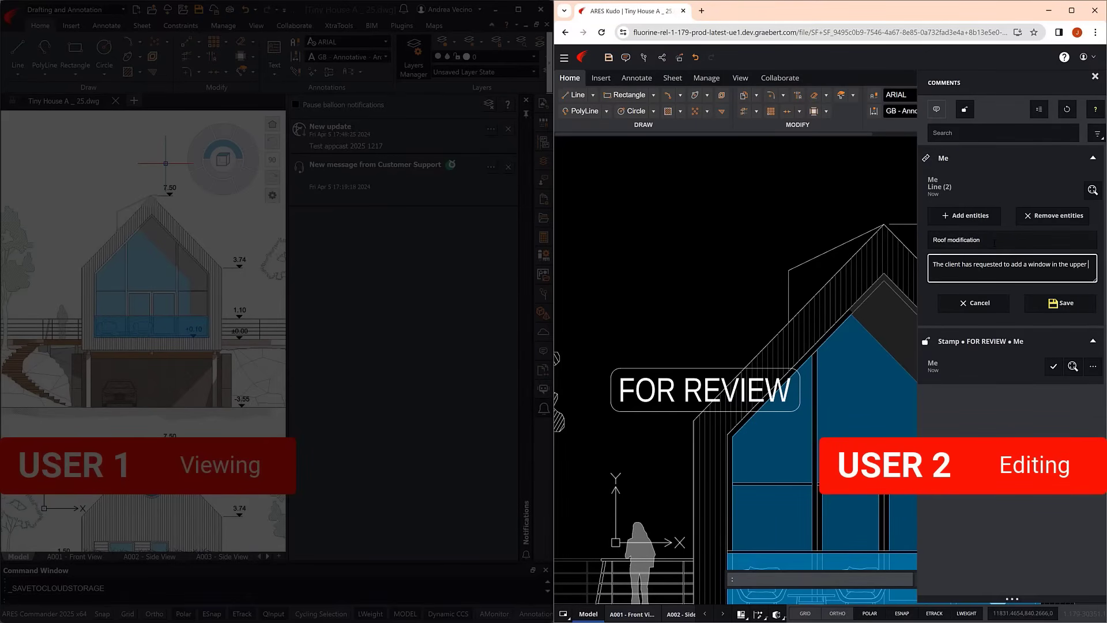
pyautogui.write(' area (Roof). What do you think of this @a')
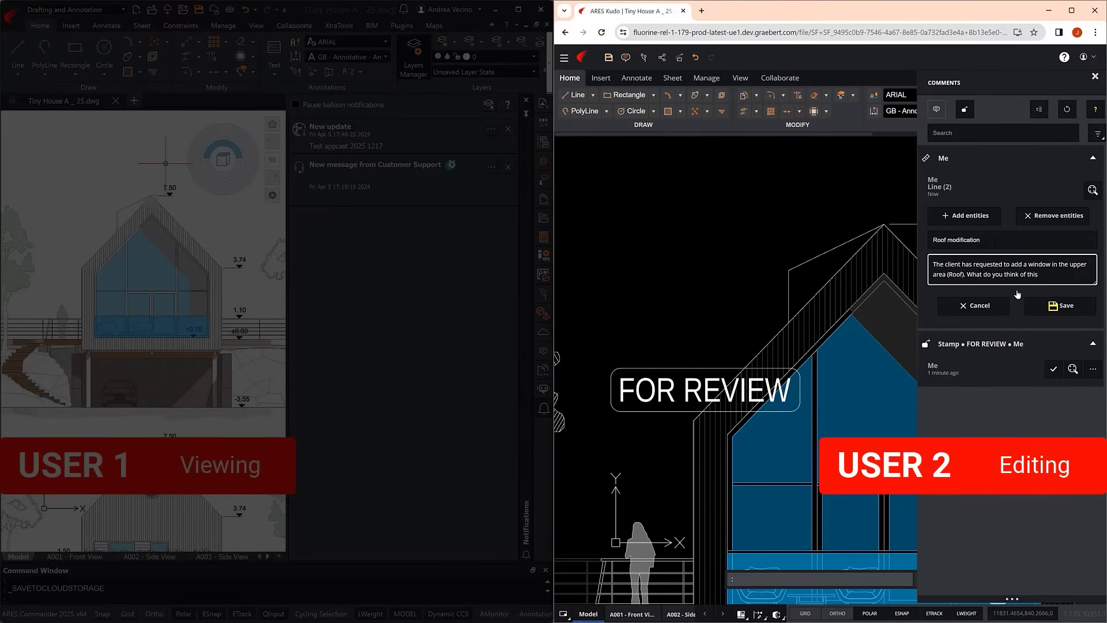
pyautogui.click(1017, 291)
pyautogui.write('I need you help in this.')
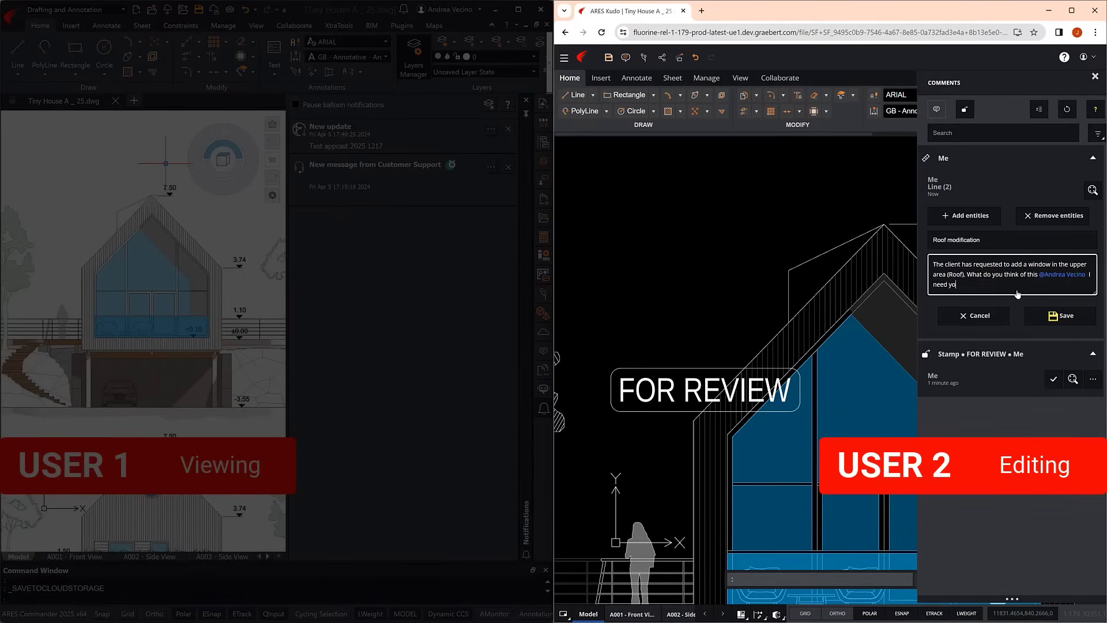
pyautogui.click(1061, 315)
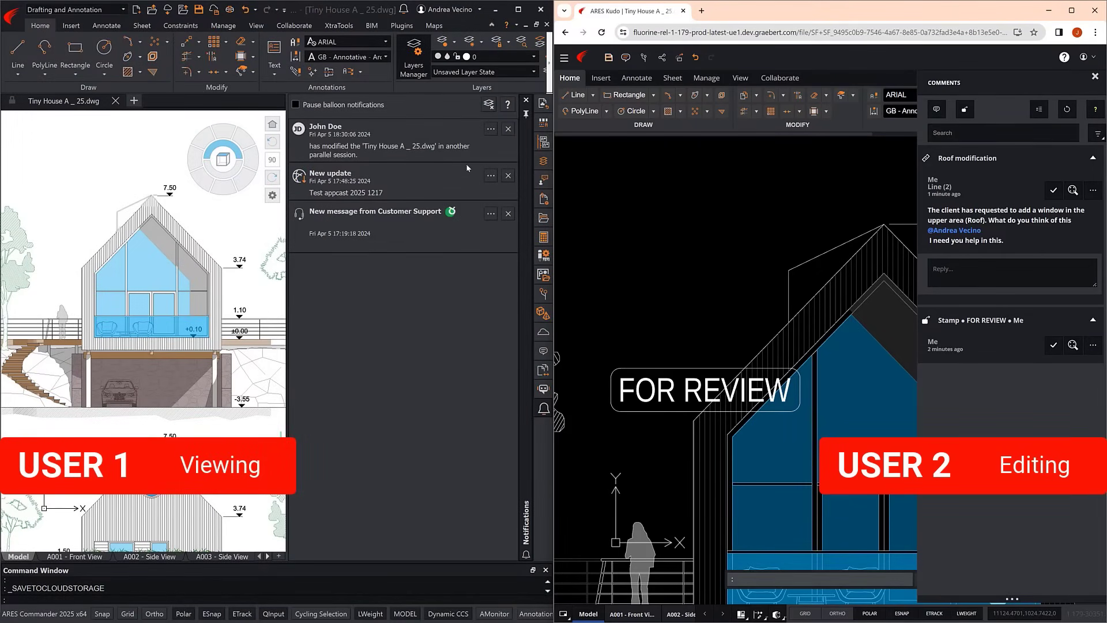
# In ARES Commander, reload the modified drawing and reply "OK. I make the modifications to the drawing." to the Roof modification comment.
pyautogui.click(491, 131)
pyautogui.click(474, 145)
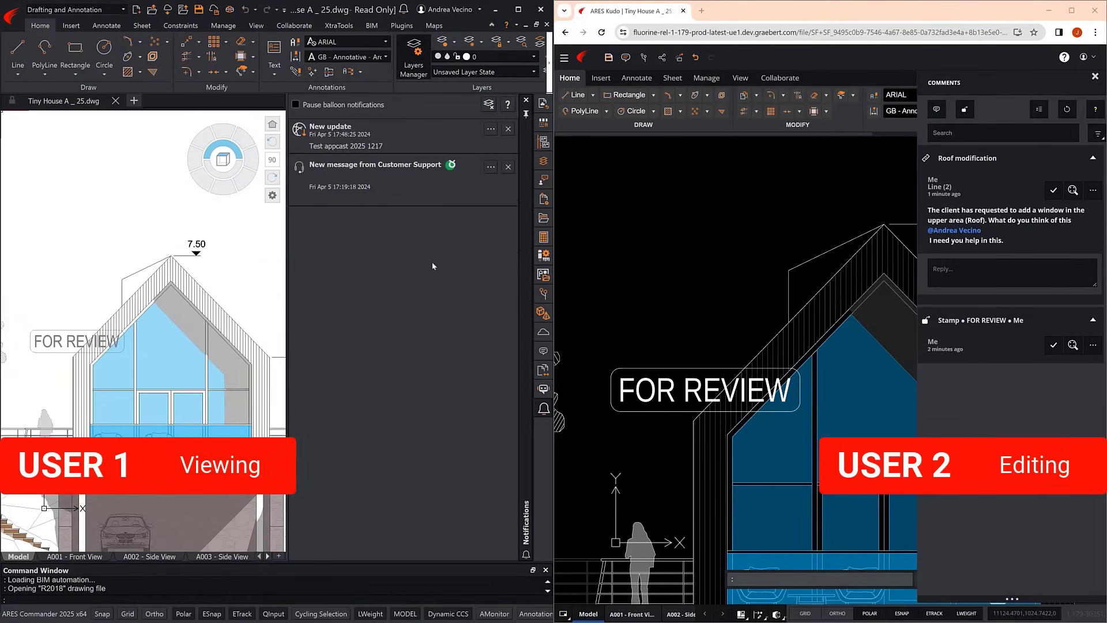
pyautogui.click(543, 352)
pyautogui.click(328, 235)
pyautogui.write('OK. I make the modifications to the drawing.')
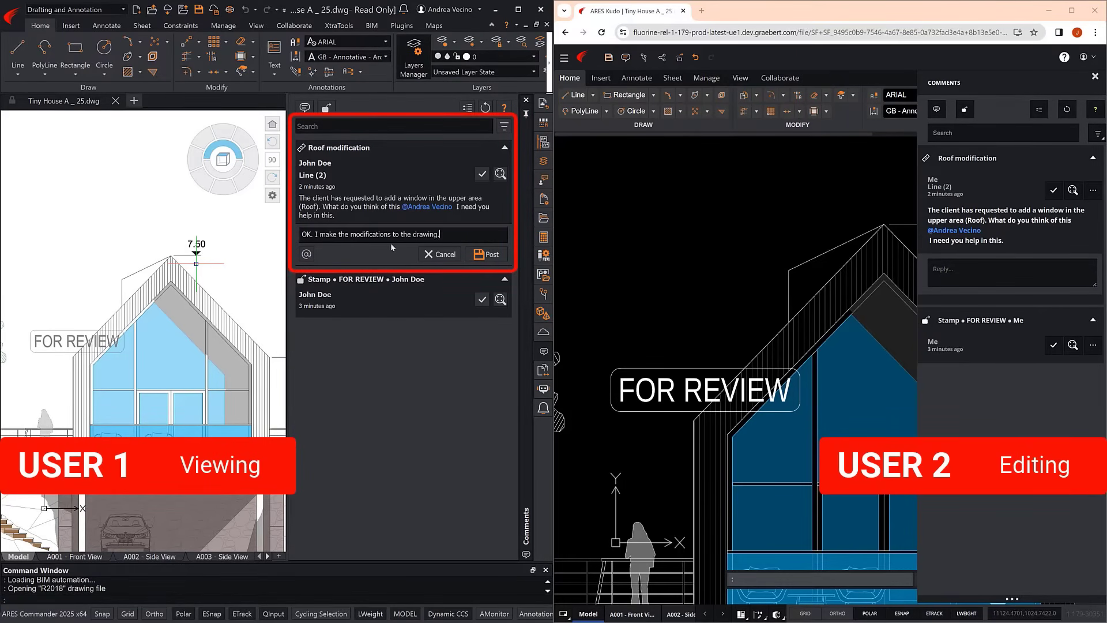
pyautogui.click(485, 255)
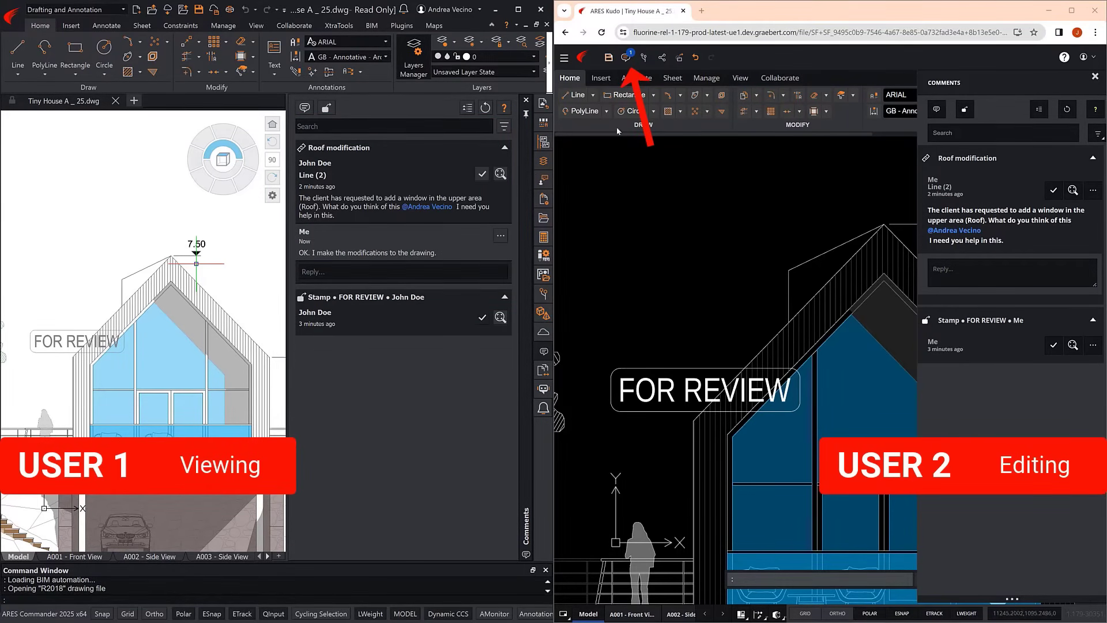
# In ARES Kudo, refresh the comments and post the reply "Thanks." in the Roof modification thread.
pyautogui.click(627, 59)
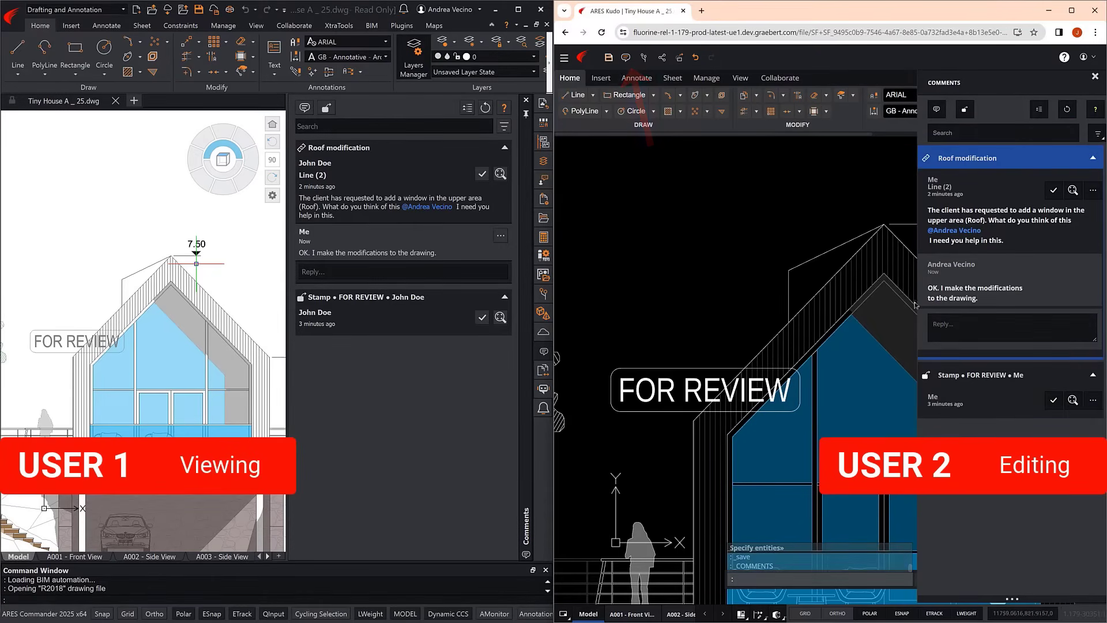
pyautogui.click(967, 328)
pyautogui.write('Thanks.')
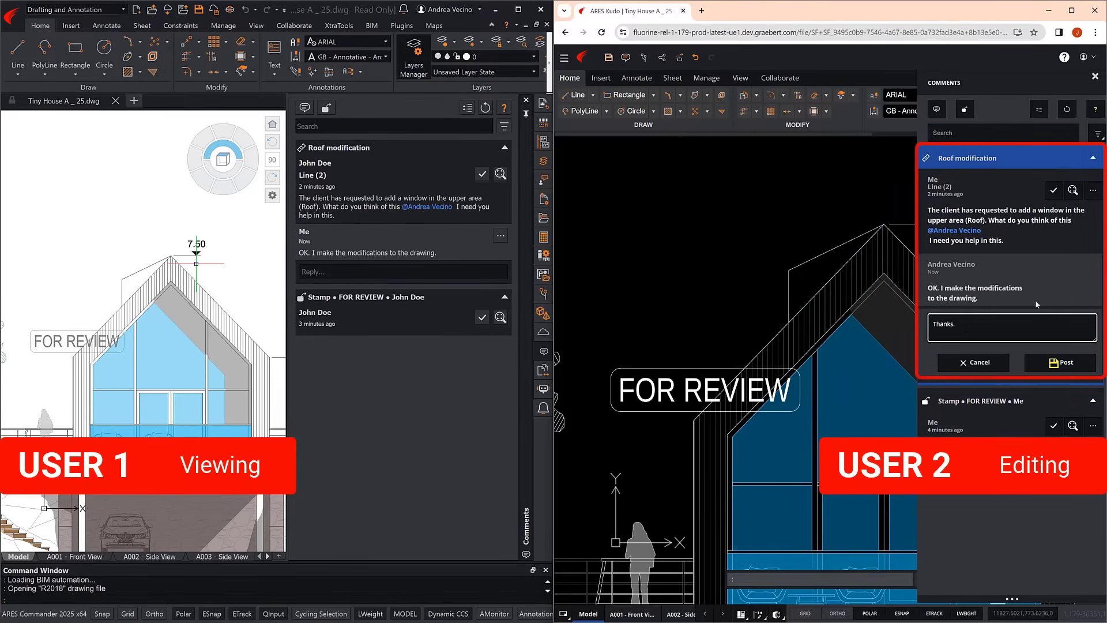
pyautogui.click(1064, 363)
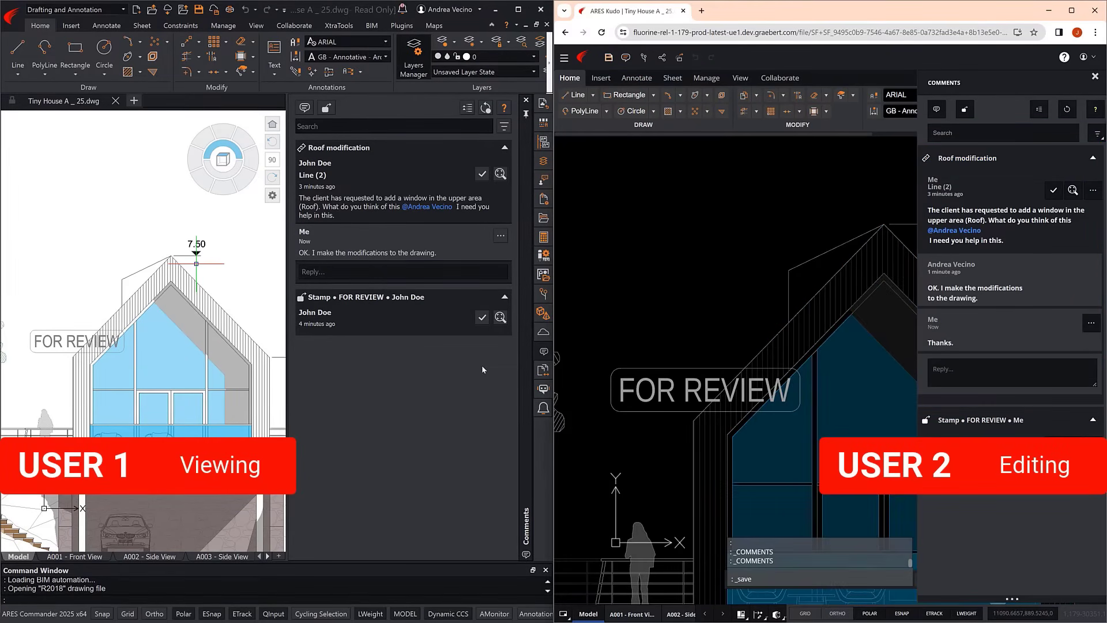
# Request the edit session of Tiny House A _ 25.dwg from ARES Commander's cloud storage and accept the request in ARES Kudo.
pyautogui.click(544, 334)
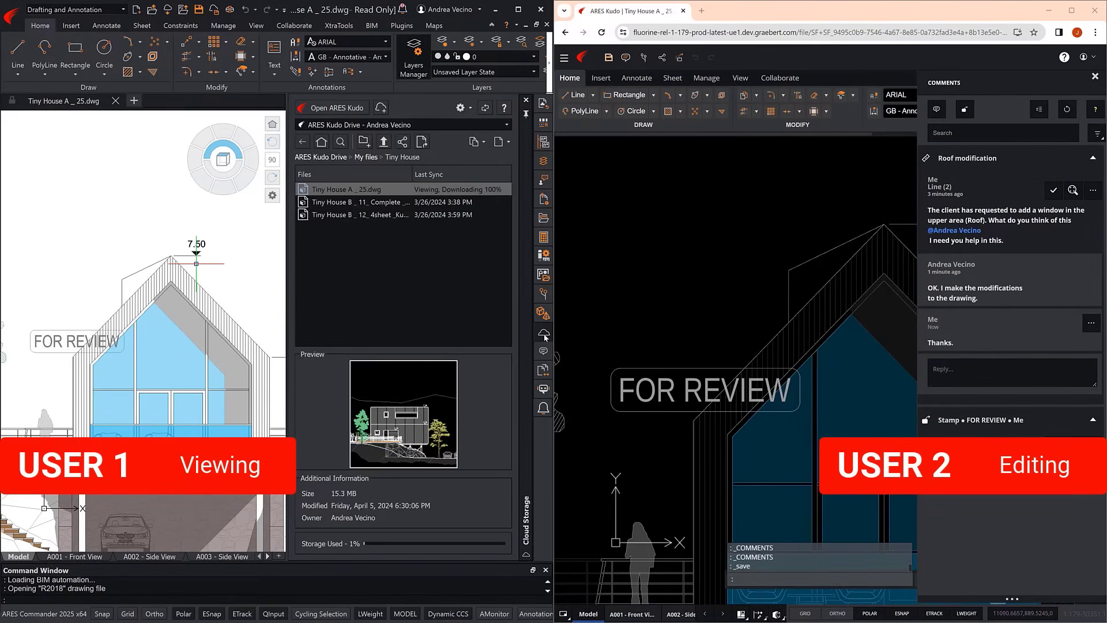
pyautogui.rightClick(342, 192)
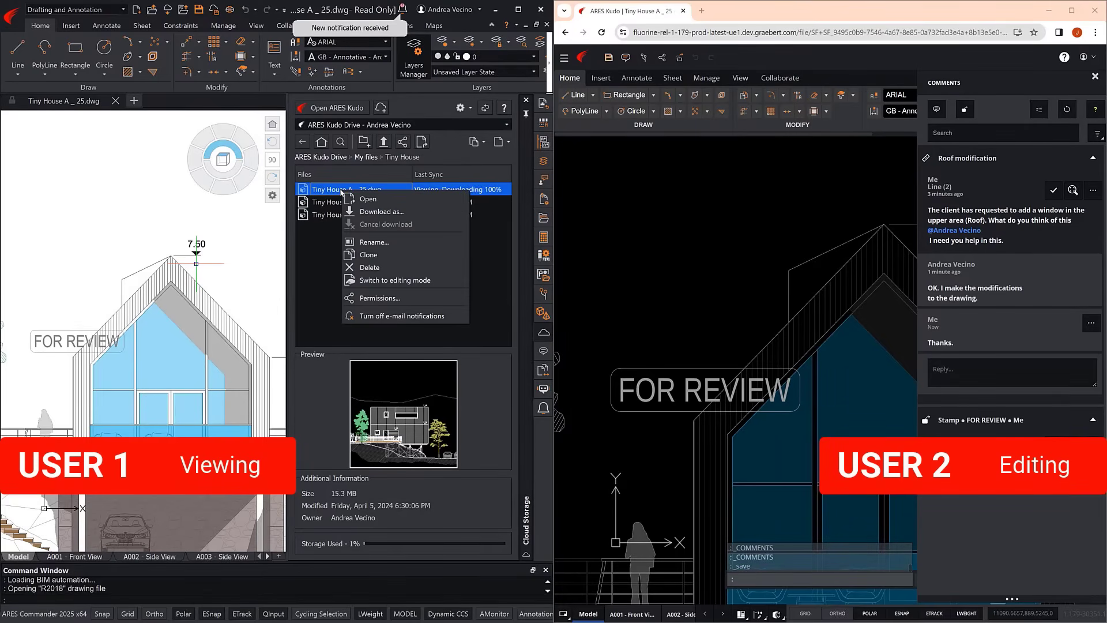
pyautogui.click(370, 280)
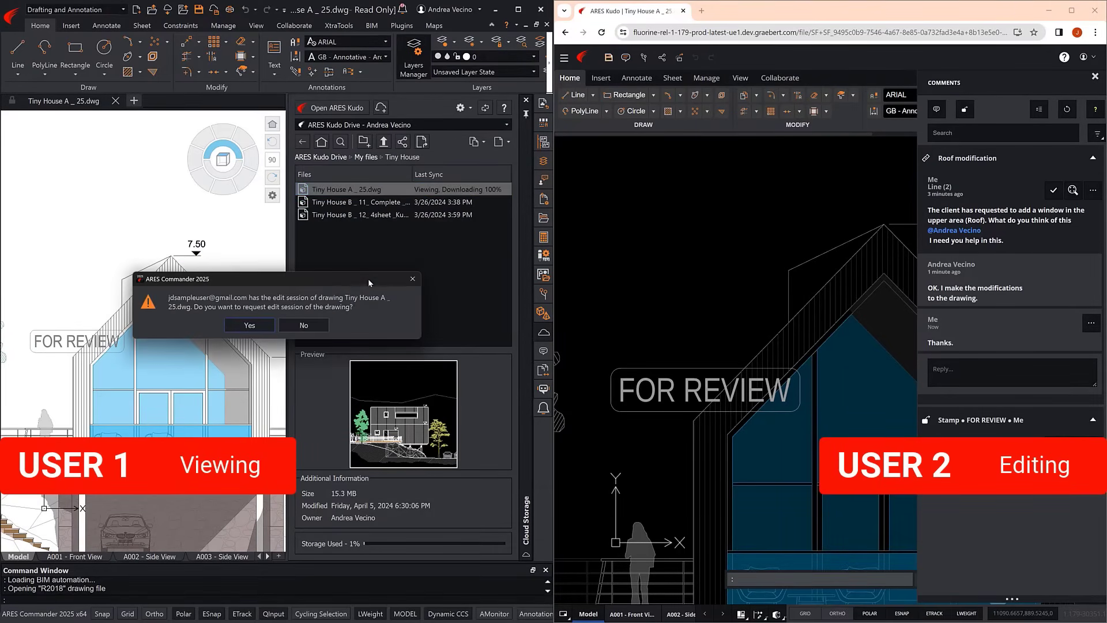
pyautogui.click(250, 325)
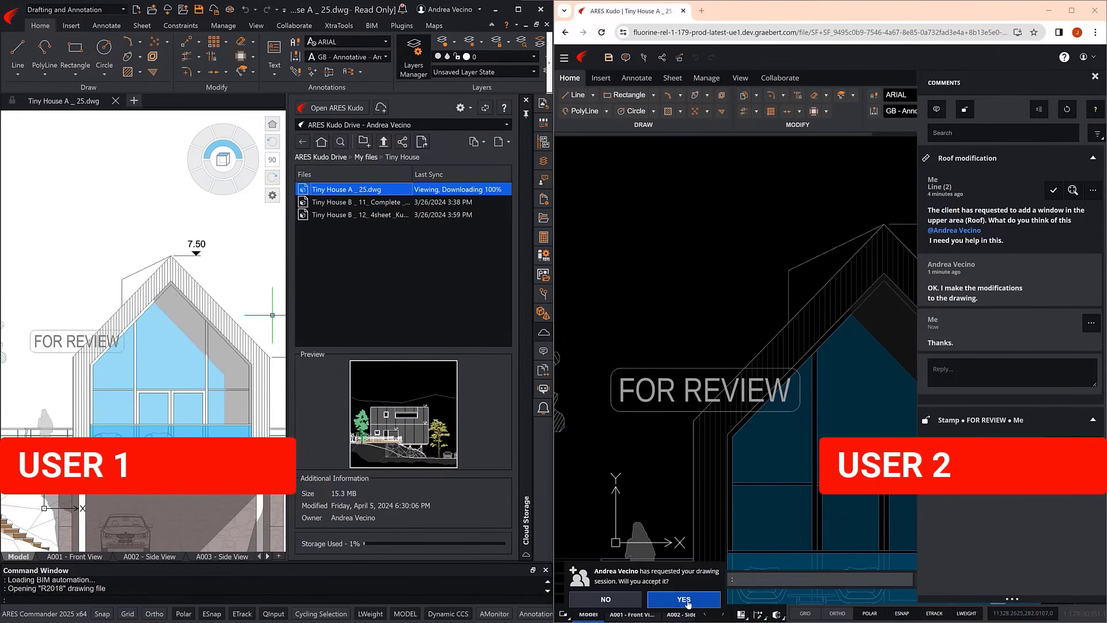
pyautogui.click(685, 600)
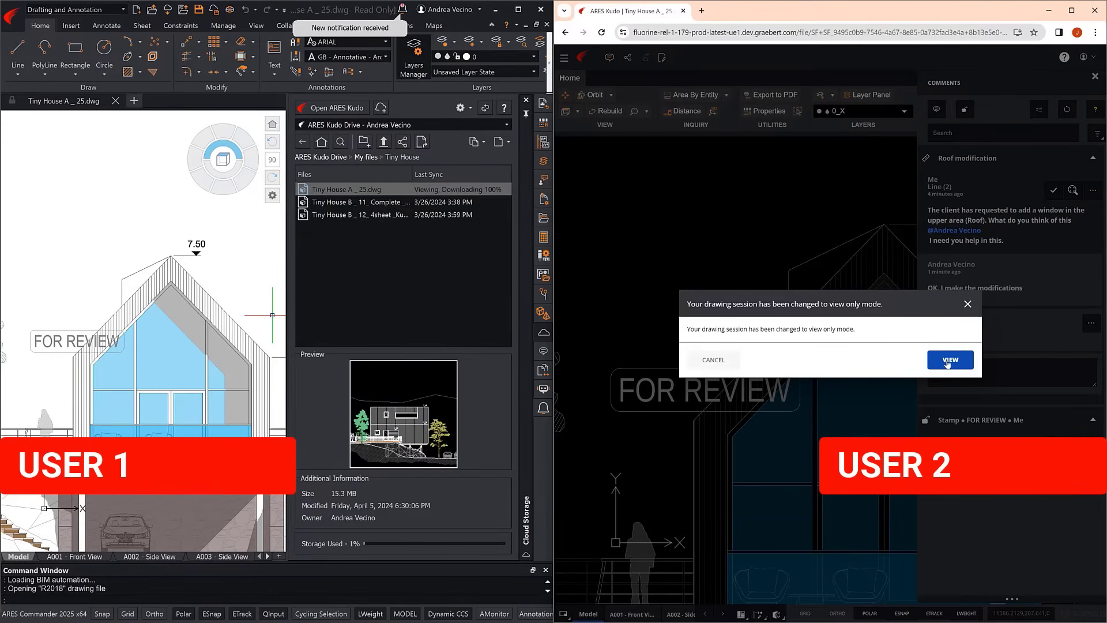
# Save the modified Tiny House drawing in ARES Commander and reload it in view-only mode in ARES Kudo.
pyautogui.click(950, 360)
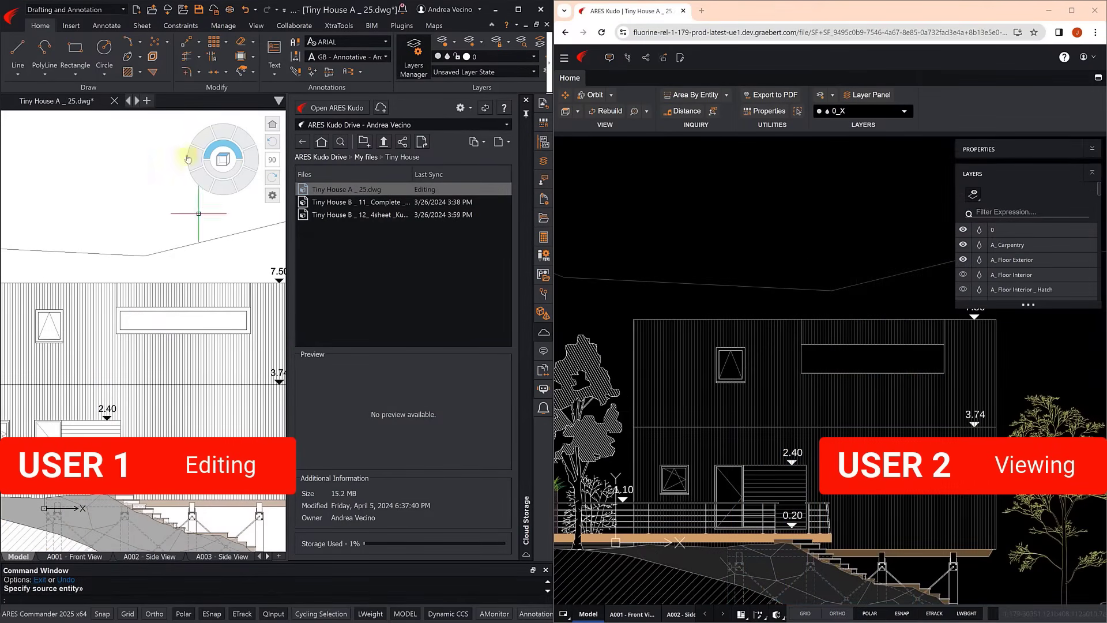
pyautogui.click(199, 13)
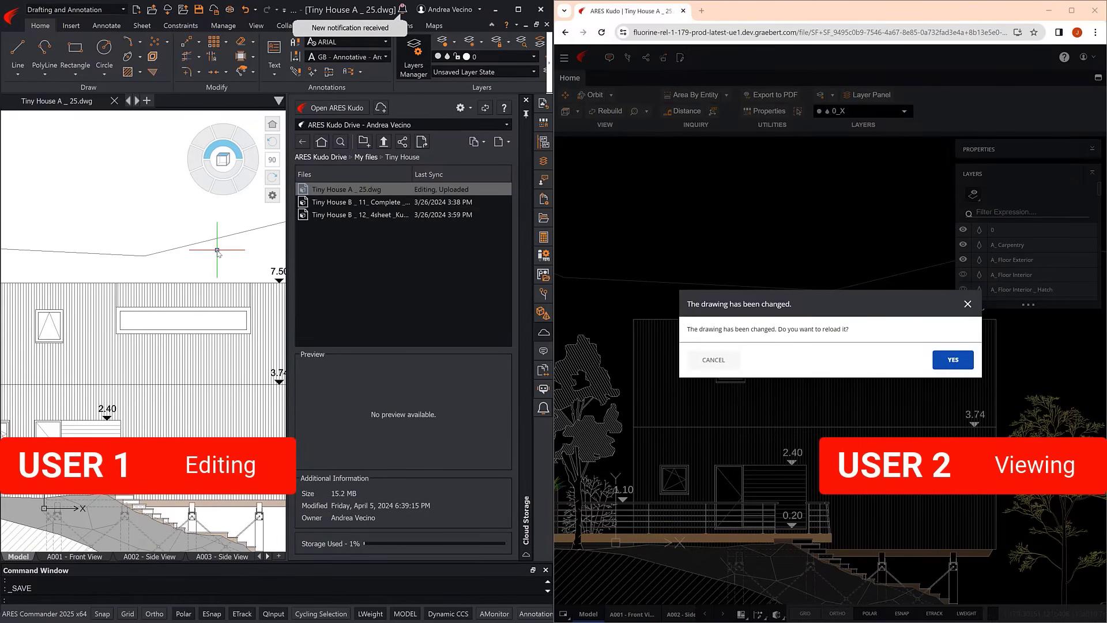
pyautogui.click(949, 363)
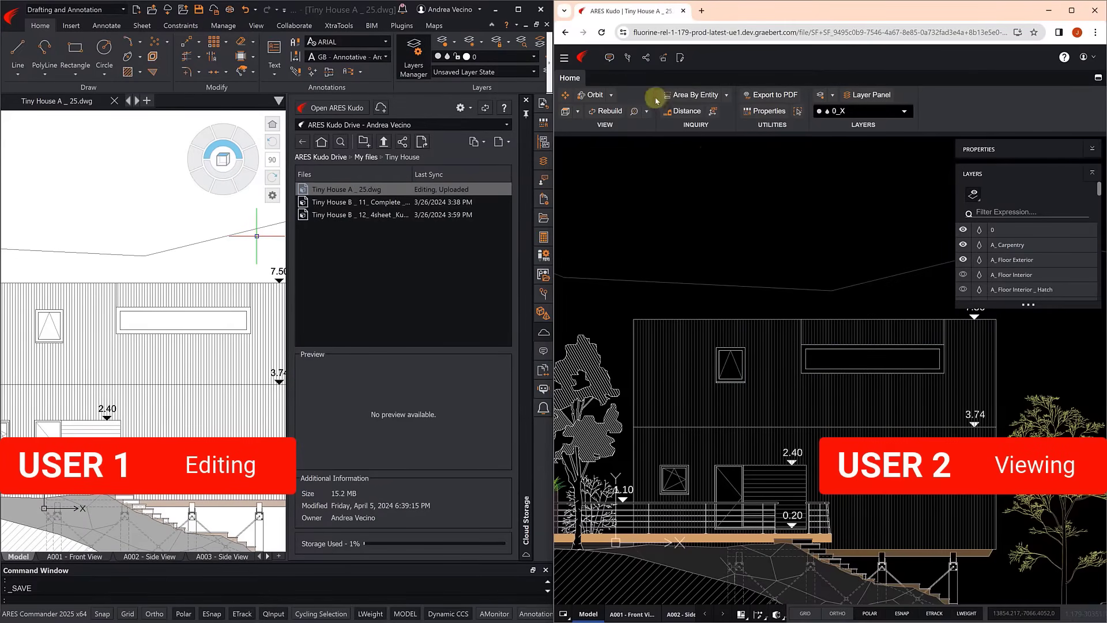
# In ARES Kudo, start a new comment attached to the entities of the modified window area.
pyautogui.click(611, 58)
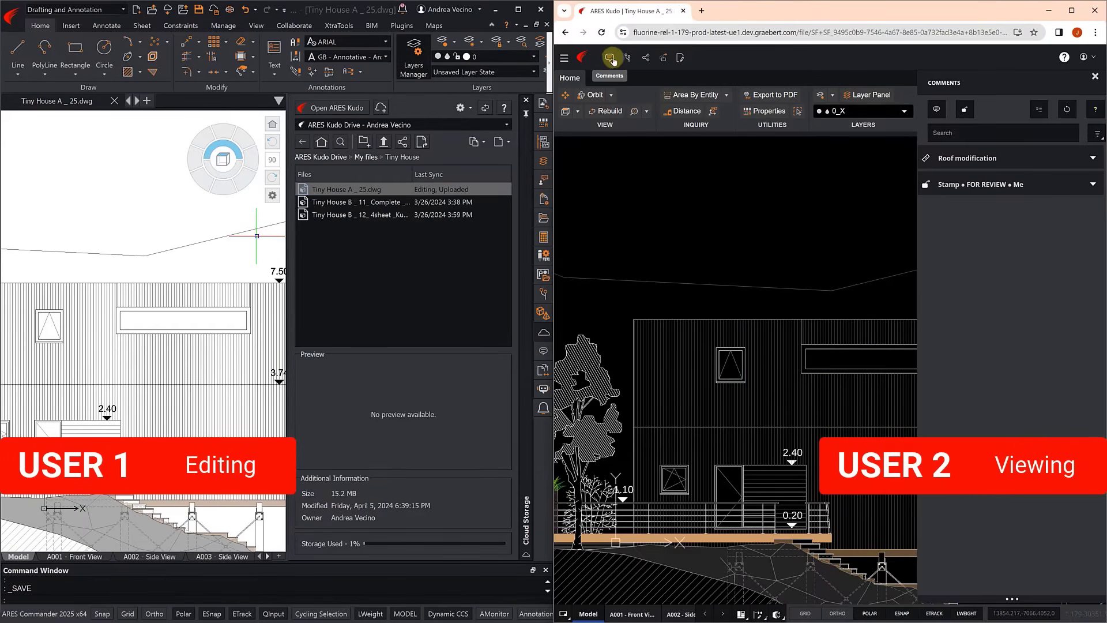
pyautogui.click(937, 109)
pyautogui.click(953, 208)
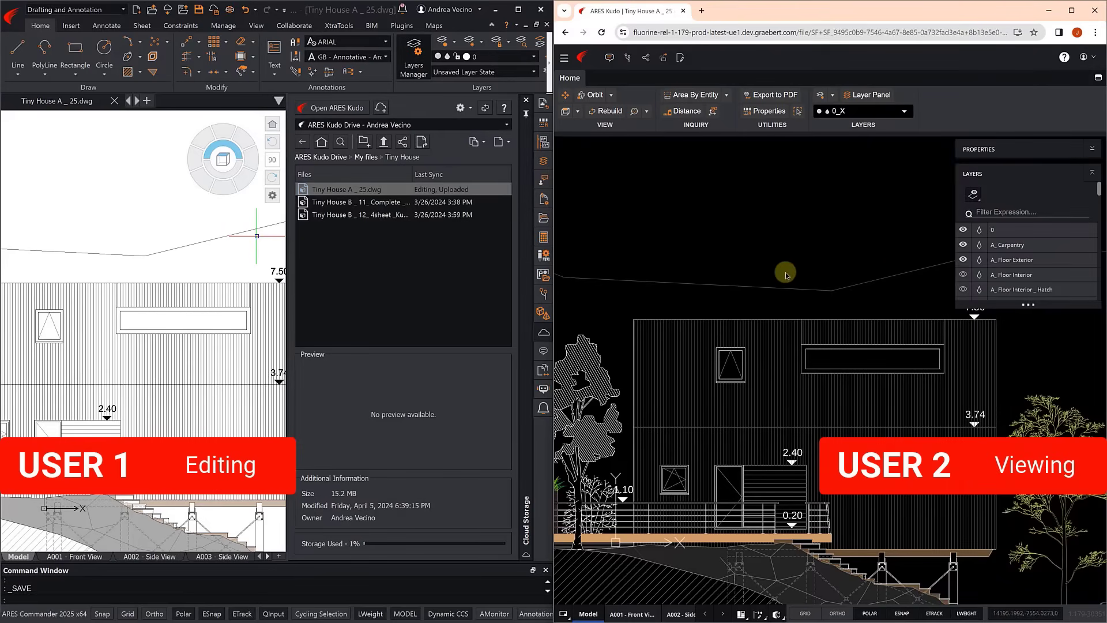
pyautogui.press('Return')
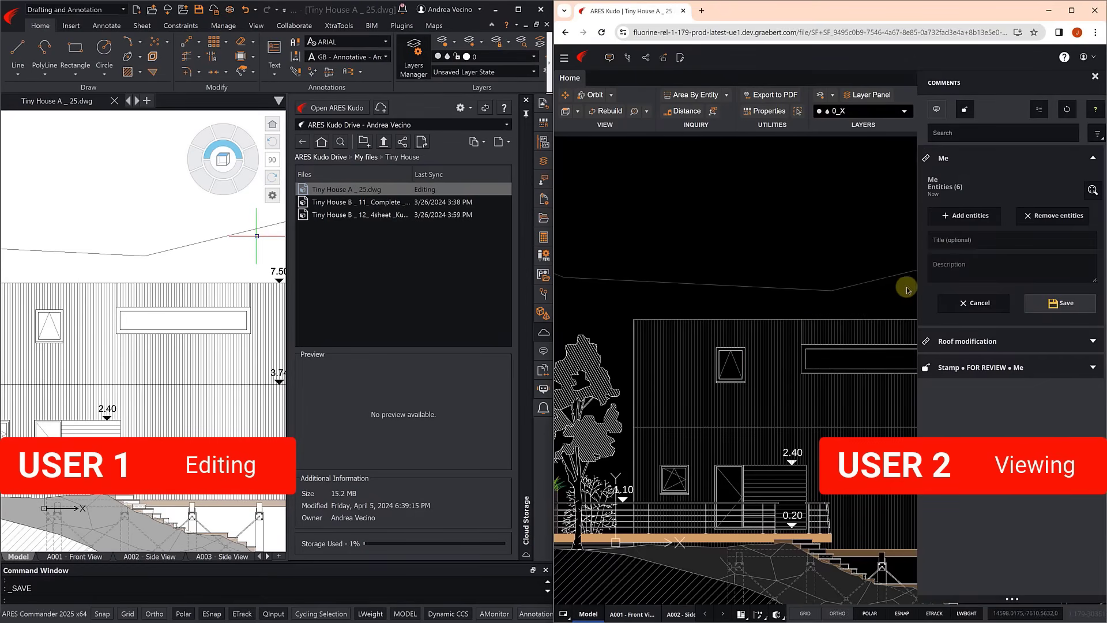
# Title the comment "New modification", ask "What do you think of this solution?" with a mention of the colleague, and save it.
pyautogui.click(952, 240)
pyautogui.write('New modification')
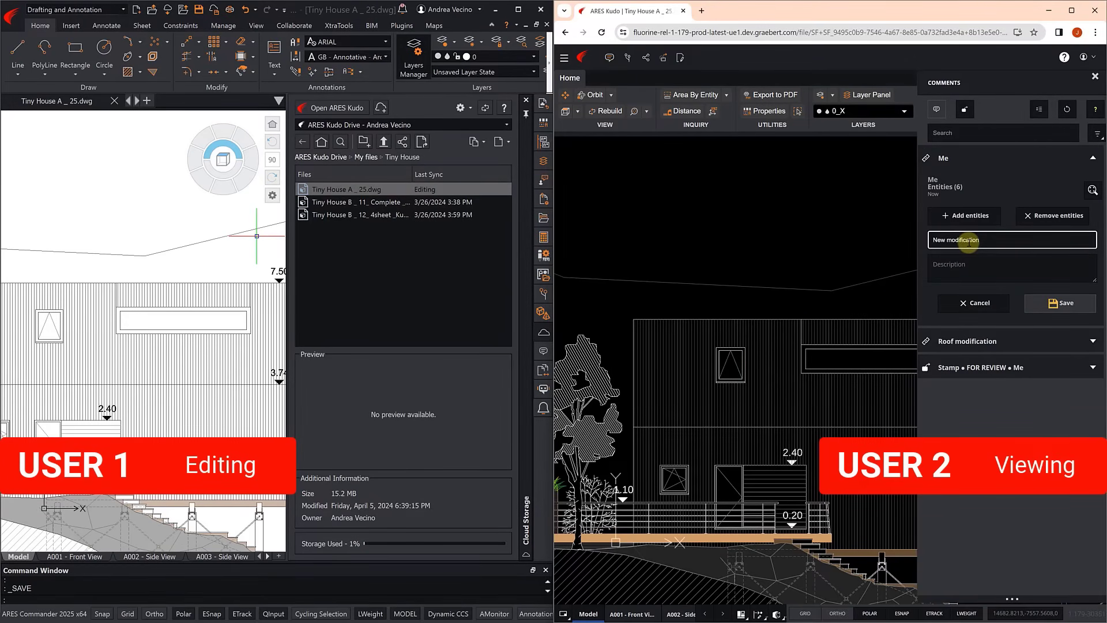
pyautogui.click(967, 266)
pyautogui.write('What do you think of this solution')
pyautogui.write('? @J')
pyautogui.click(984, 285)
pyautogui.click(1067, 307)
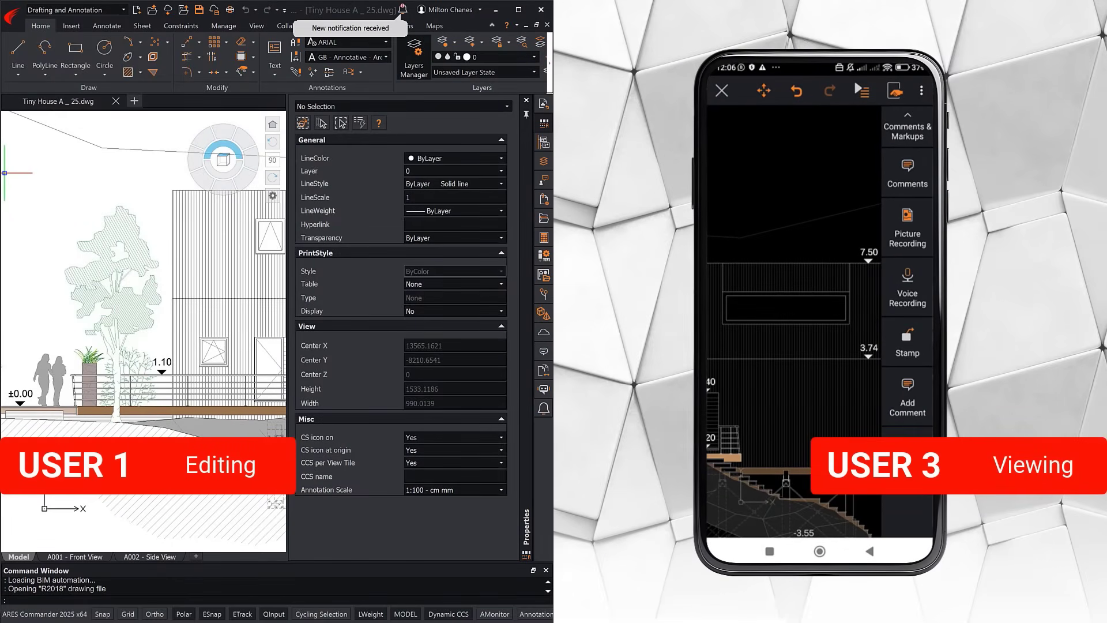
# In ARES Commander, accept the edit session request for Tiny House A _ 25.dwg and save its changes, then reload the drawing on the phone.
pyautogui.click(404, 10)
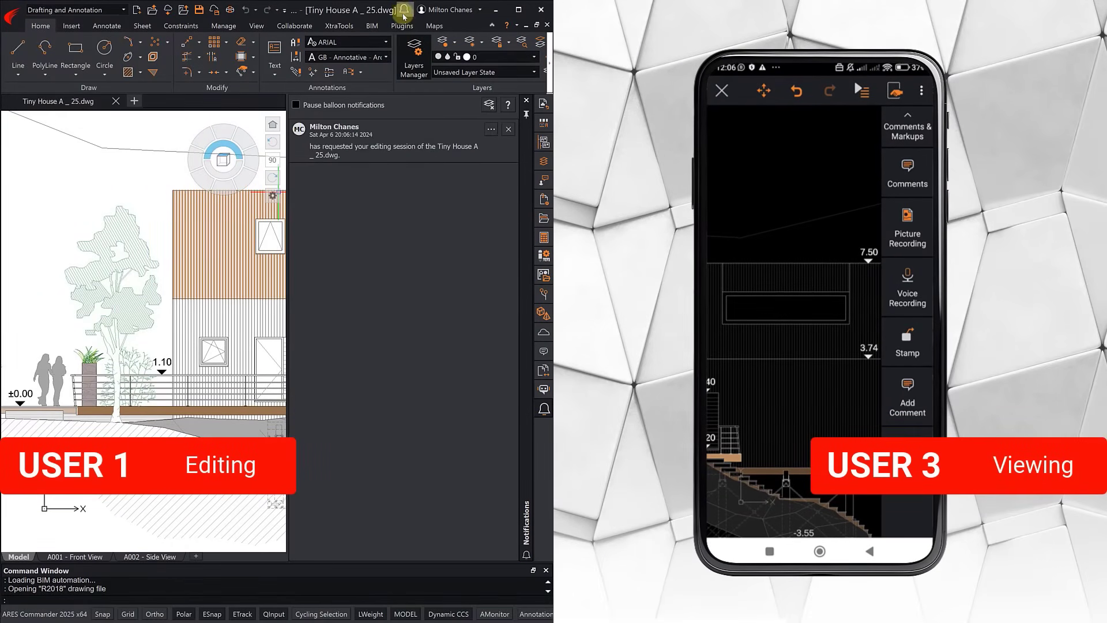
pyautogui.click(491, 129)
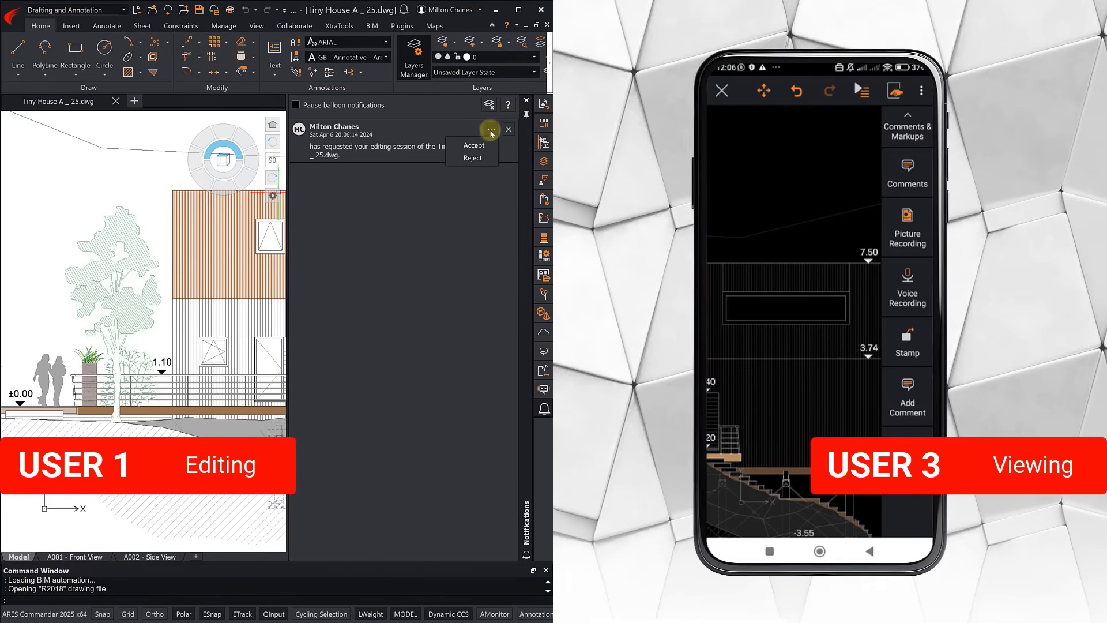
pyautogui.click(483, 145)
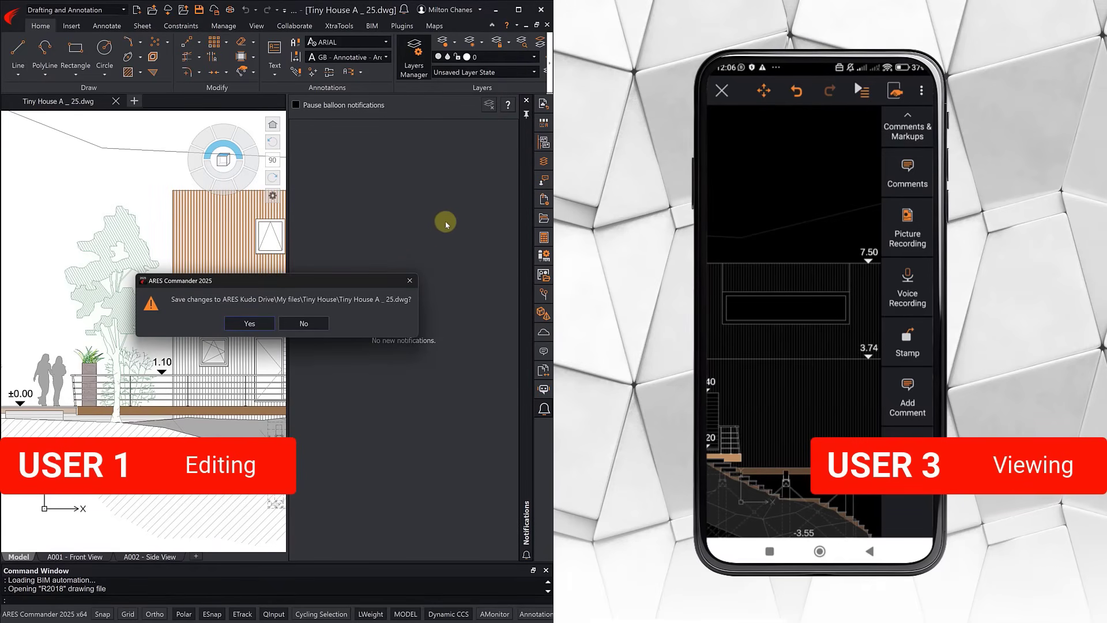
pyautogui.click(257, 322)
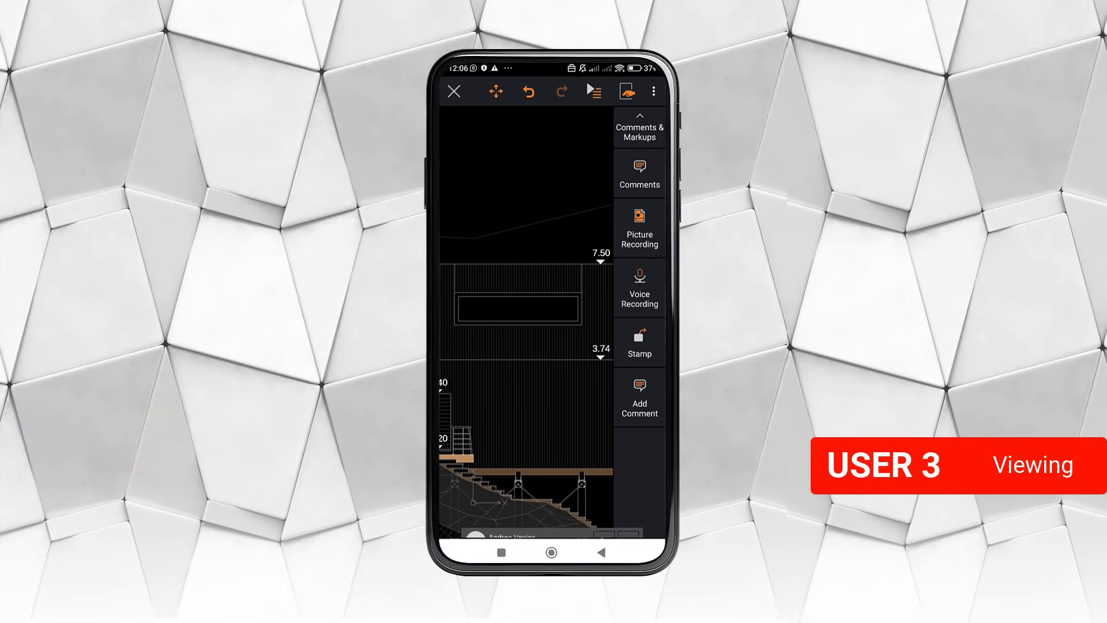
pyautogui.click(604, 431)
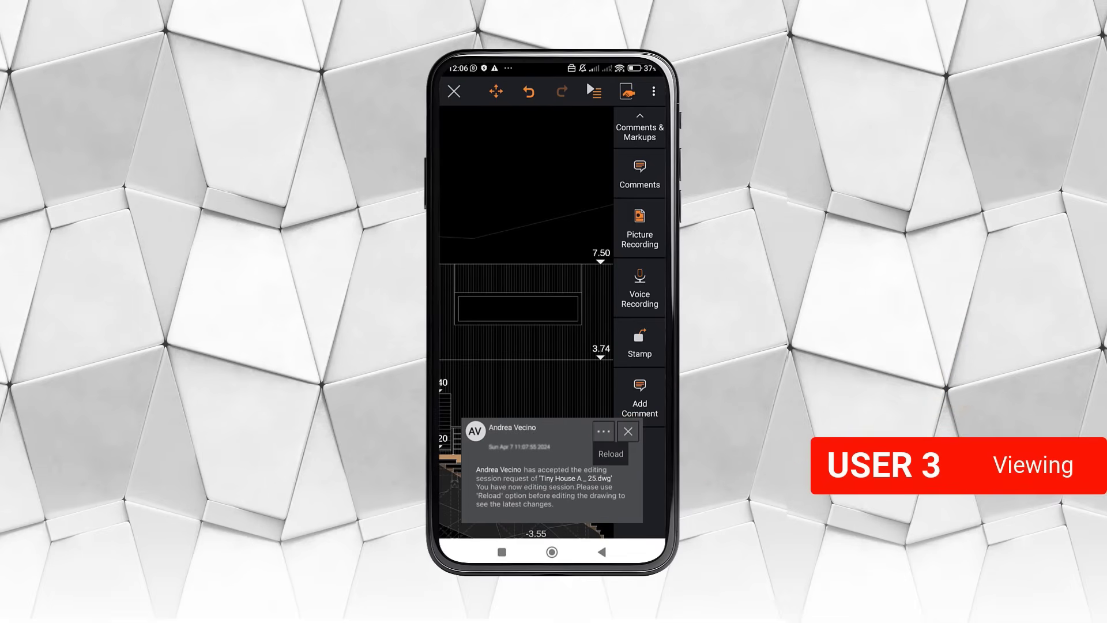
pyautogui.click(611, 454)
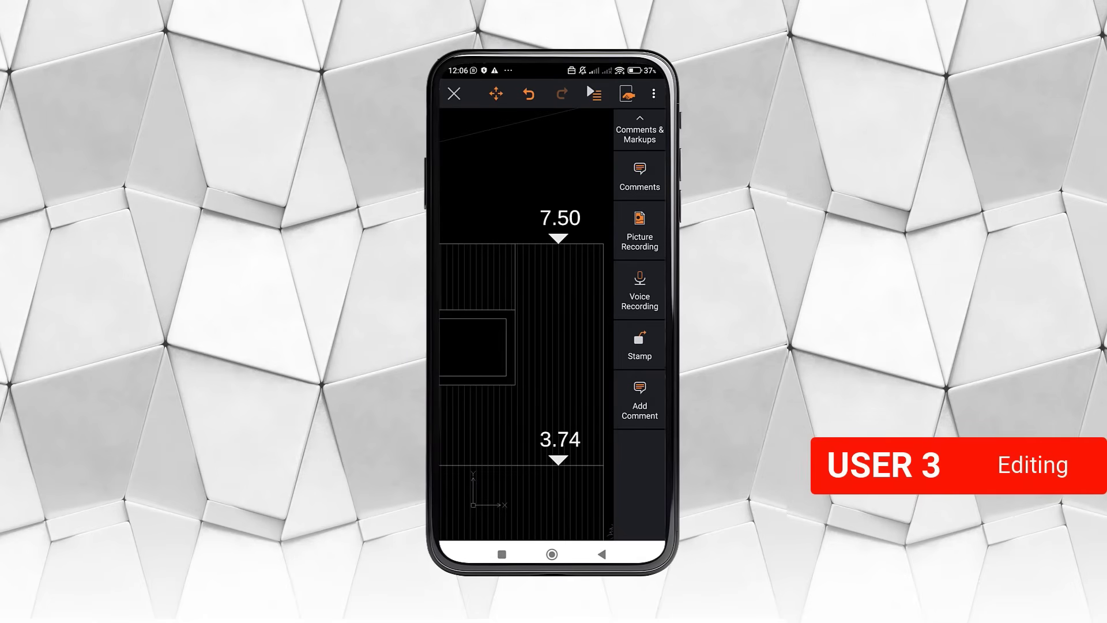
# Copy the 7.50 level marker from the end of its line to the top edge of the wide upper window.
pyautogui.click(560, 222)
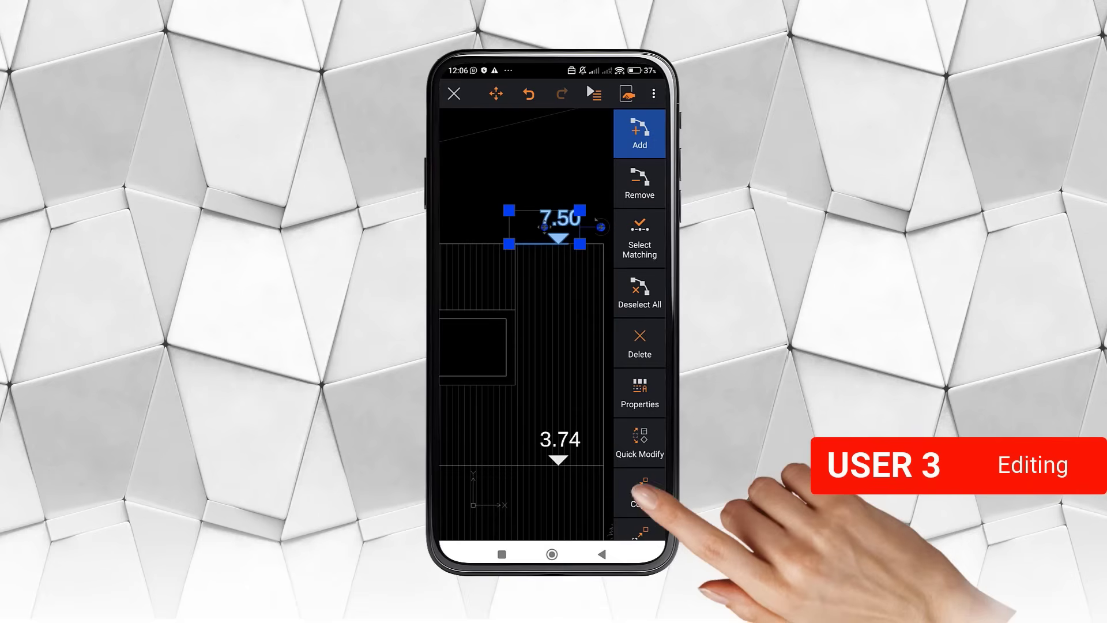
pyautogui.click(642, 490)
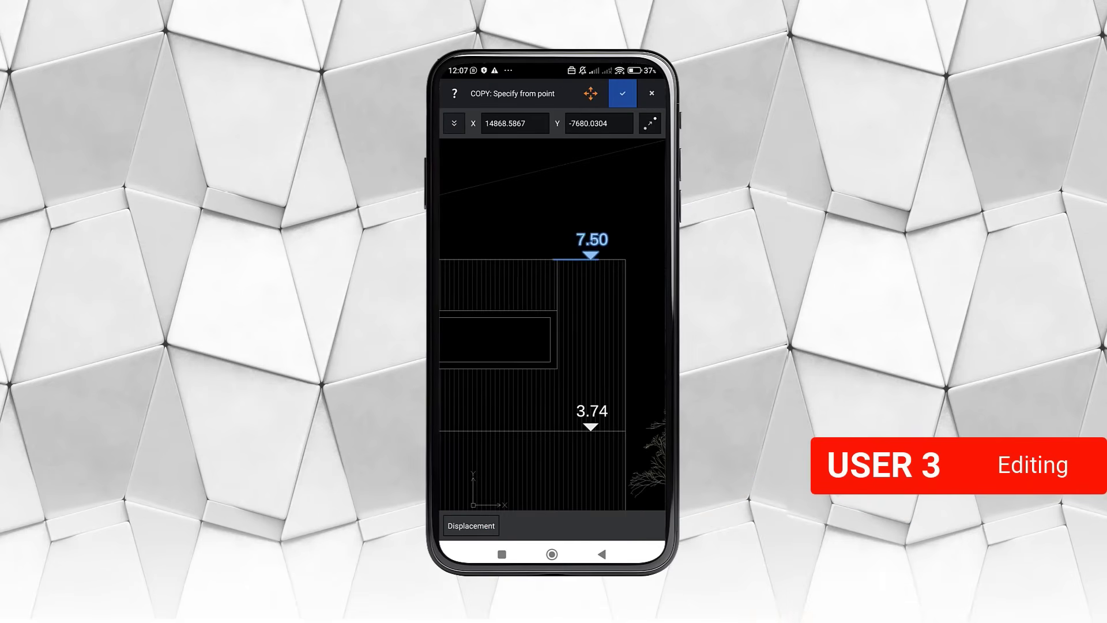
pyautogui.click(551, 261)
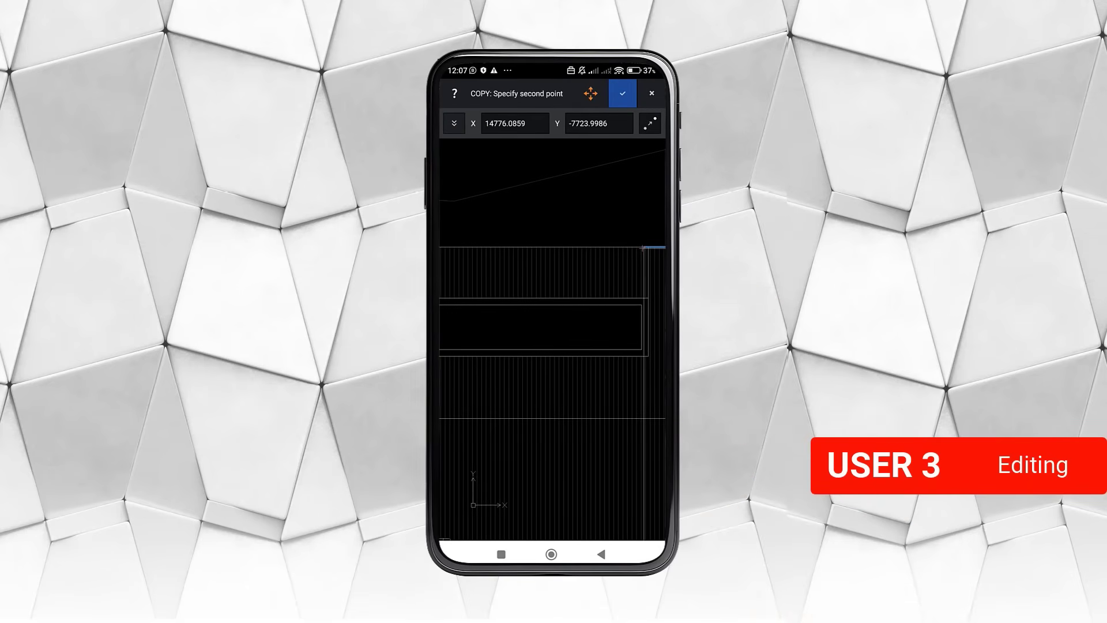
pyautogui.click(535, 297)
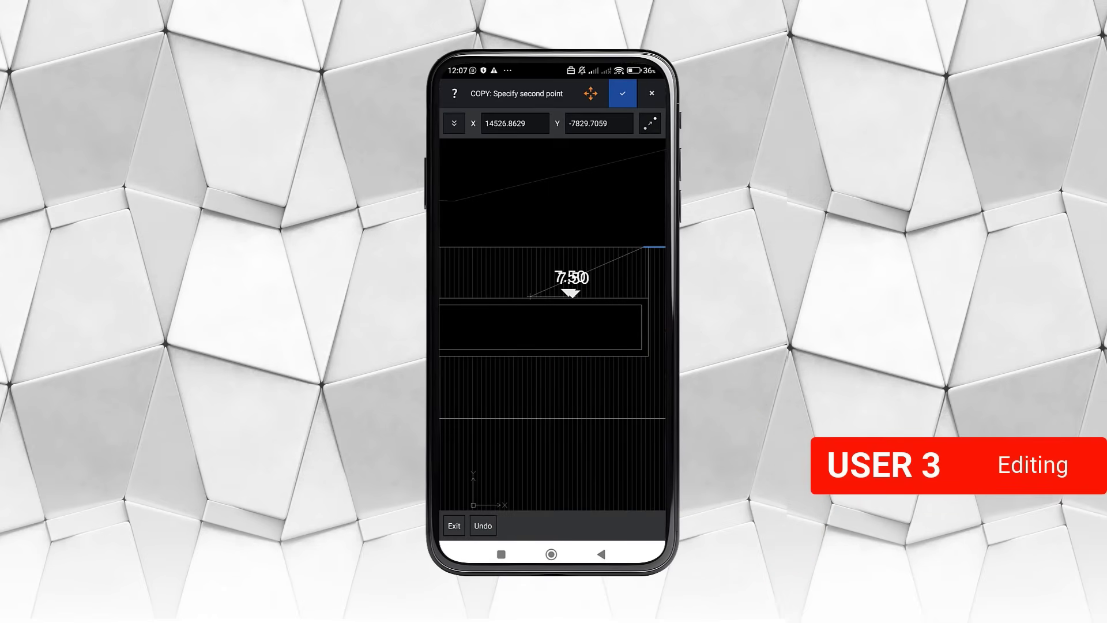
pyautogui.click(622, 92)
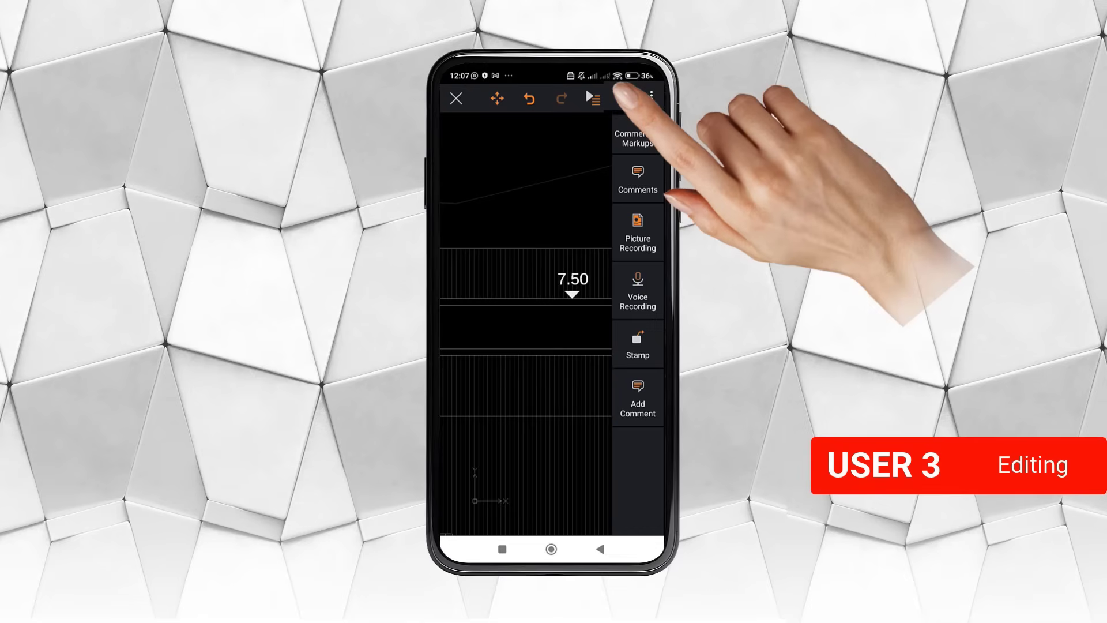
# Set the VIEWNUMBER attribute of the copied level marker above the window to 6.35 and deselect it.
pyautogui.click(622, 92)
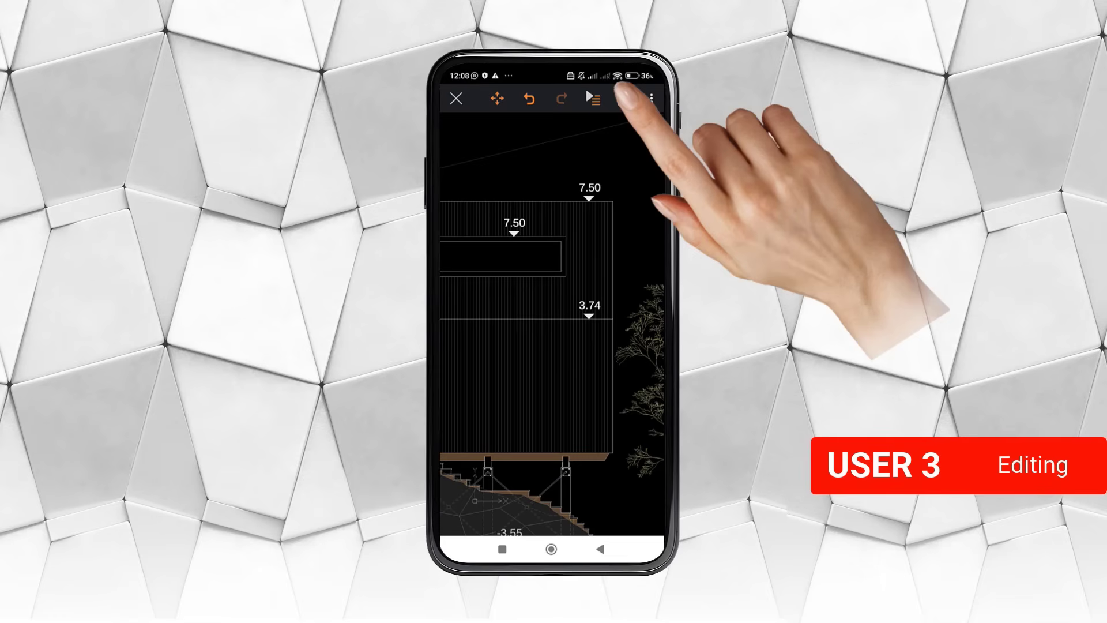
pyautogui.click(625, 97)
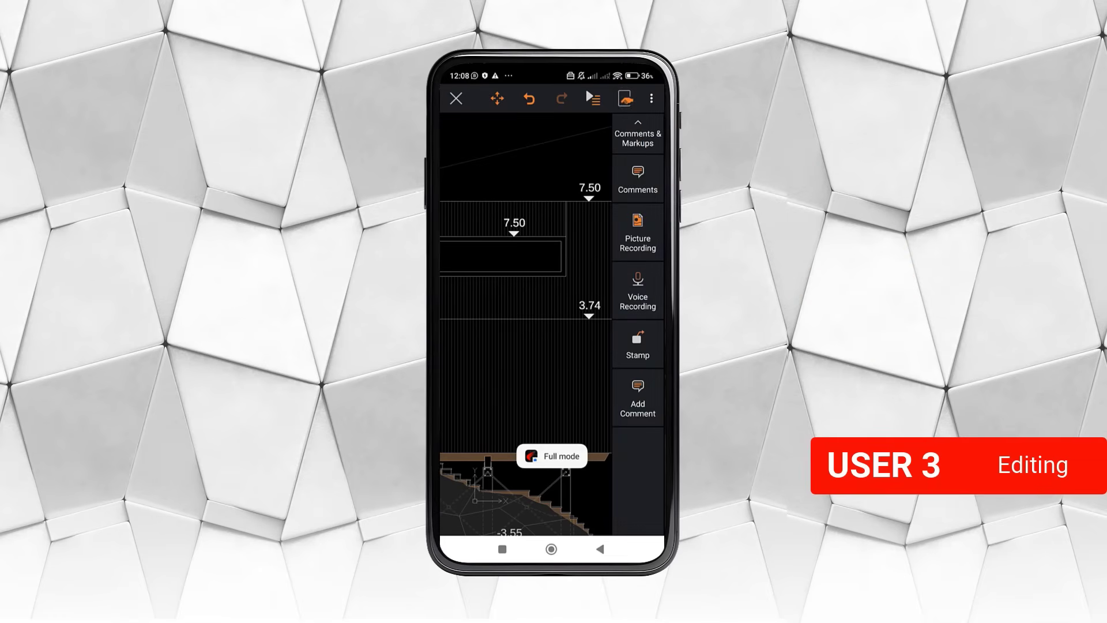
pyautogui.click(510, 226)
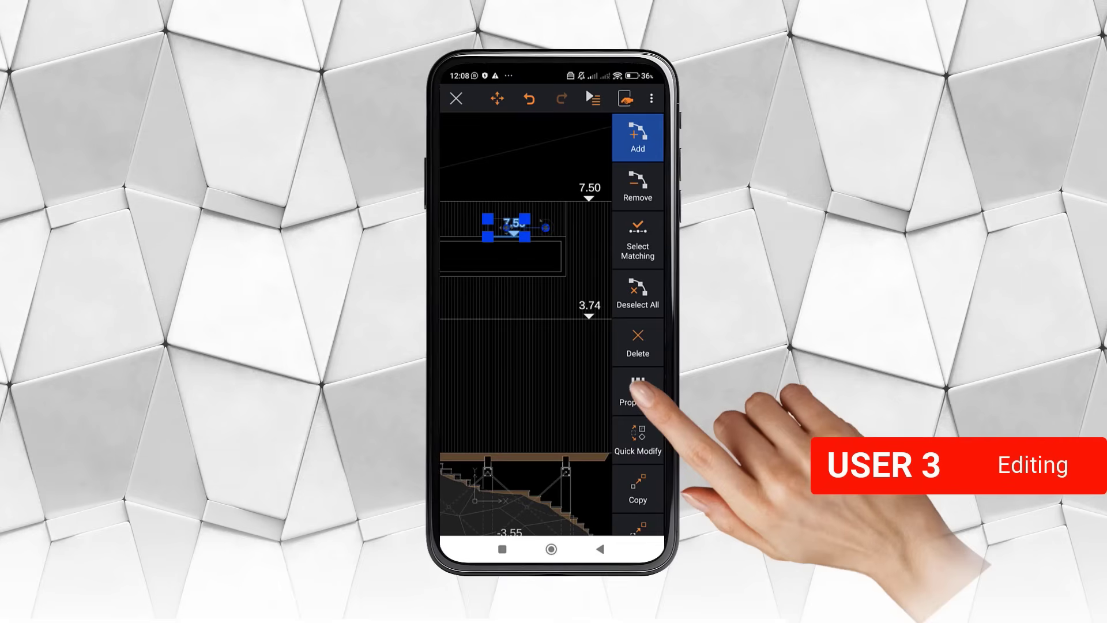
pyautogui.click(638, 390)
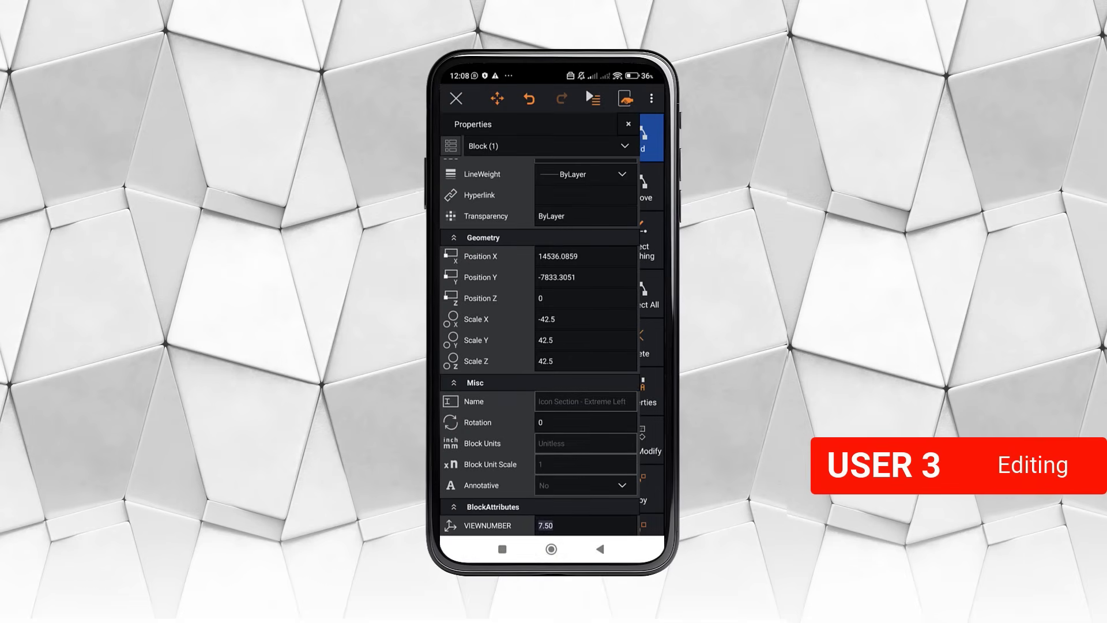
pyautogui.write('6.3')
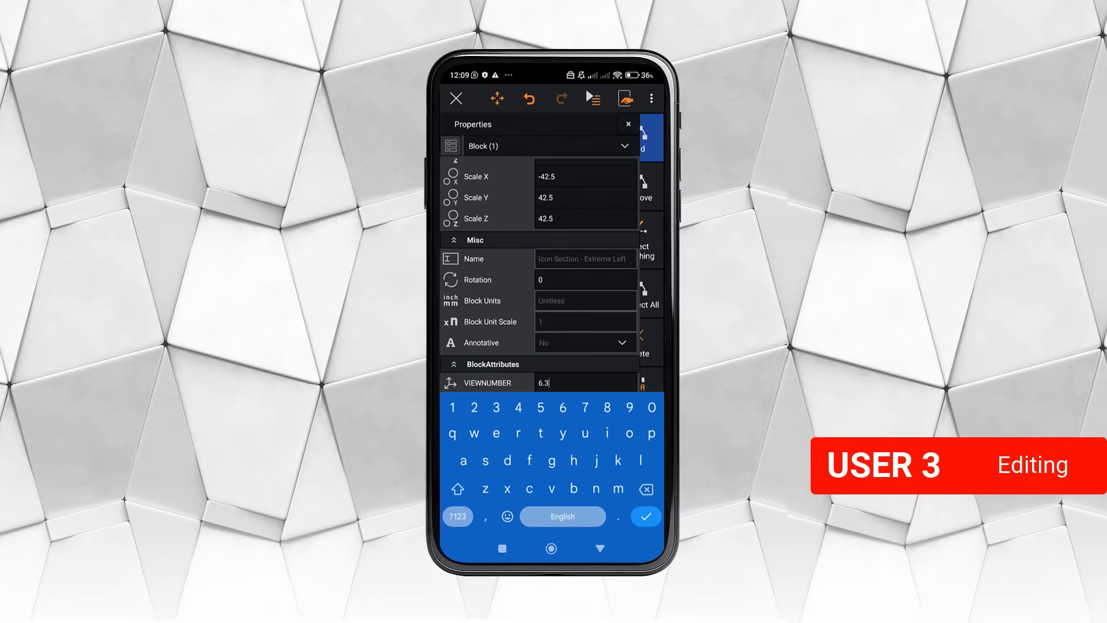
pyautogui.write('5')
pyautogui.click(646, 516)
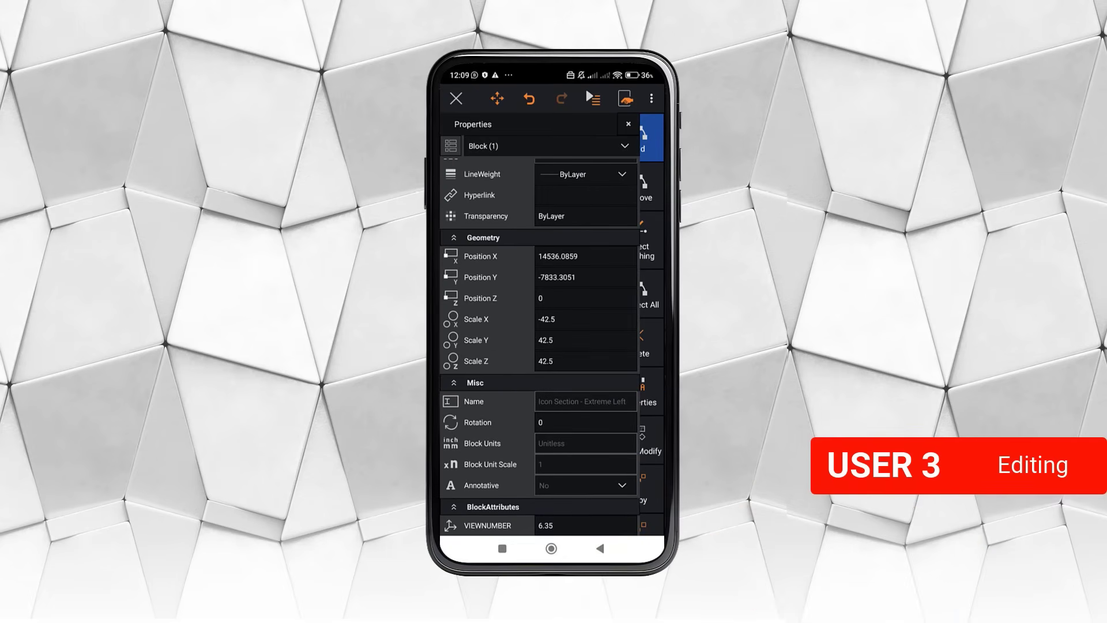
pyautogui.click(630, 122)
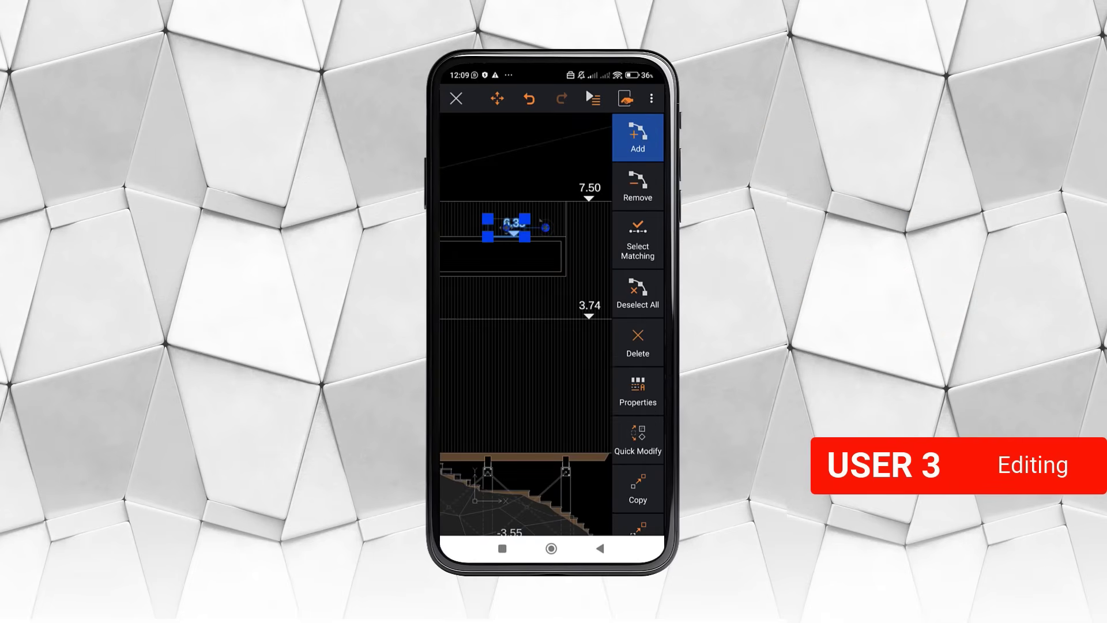
pyautogui.click(638, 292)
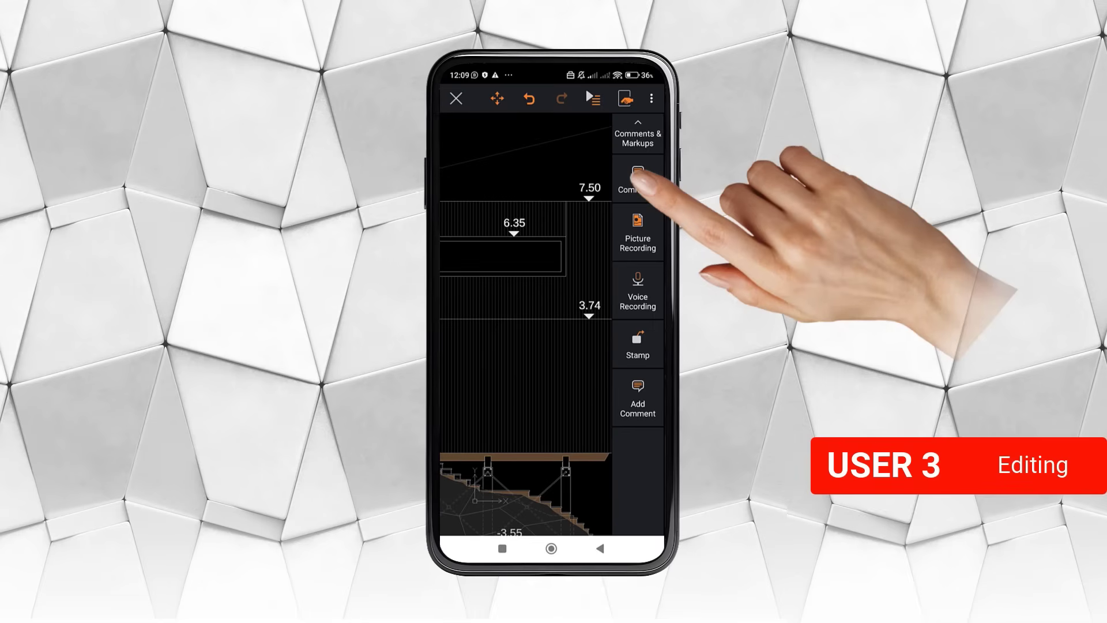
# Reply to the New modification comment: "It is important that we respect that there is a maximum height of 6.35 m that we cannot exceed.".
pyautogui.click(641, 183)
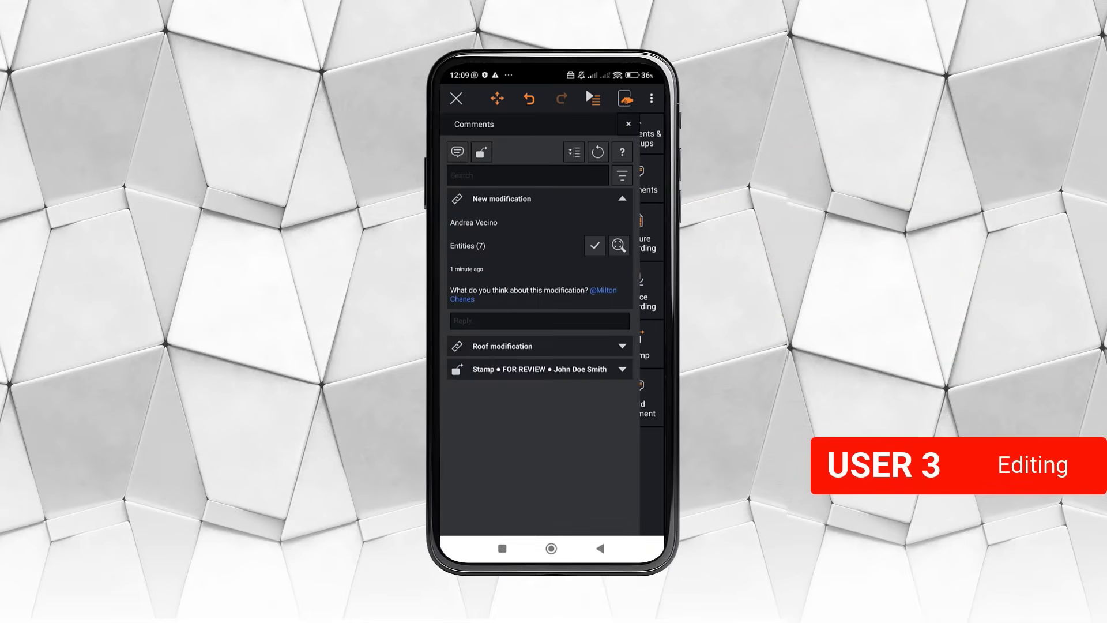
pyautogui.write('It is important')
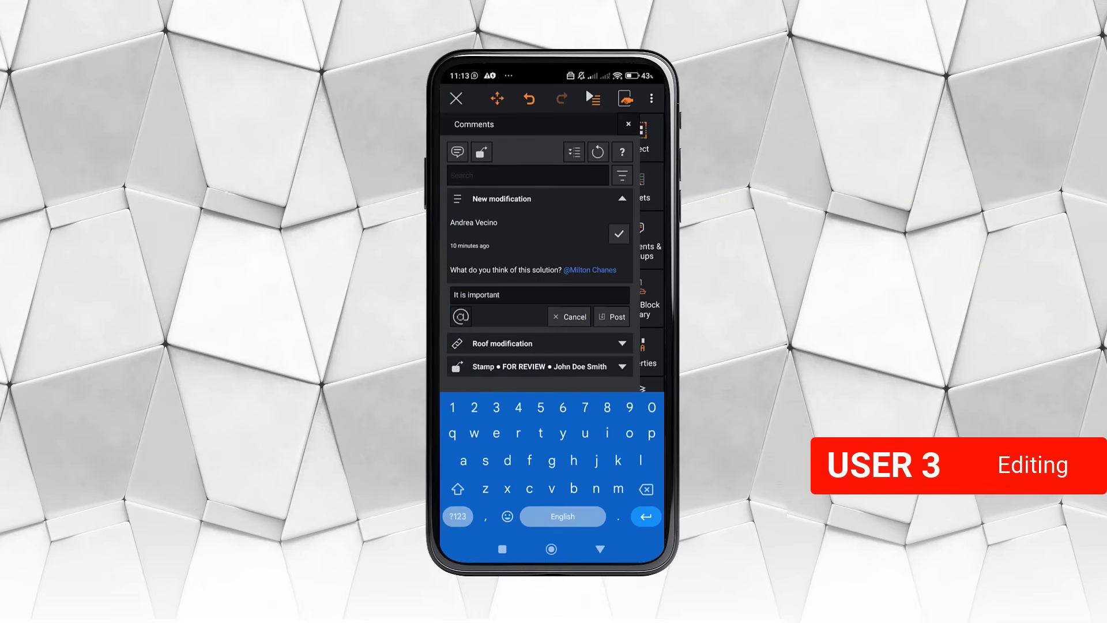
pyautogui.write(' that we respect that there is a maximum height of')
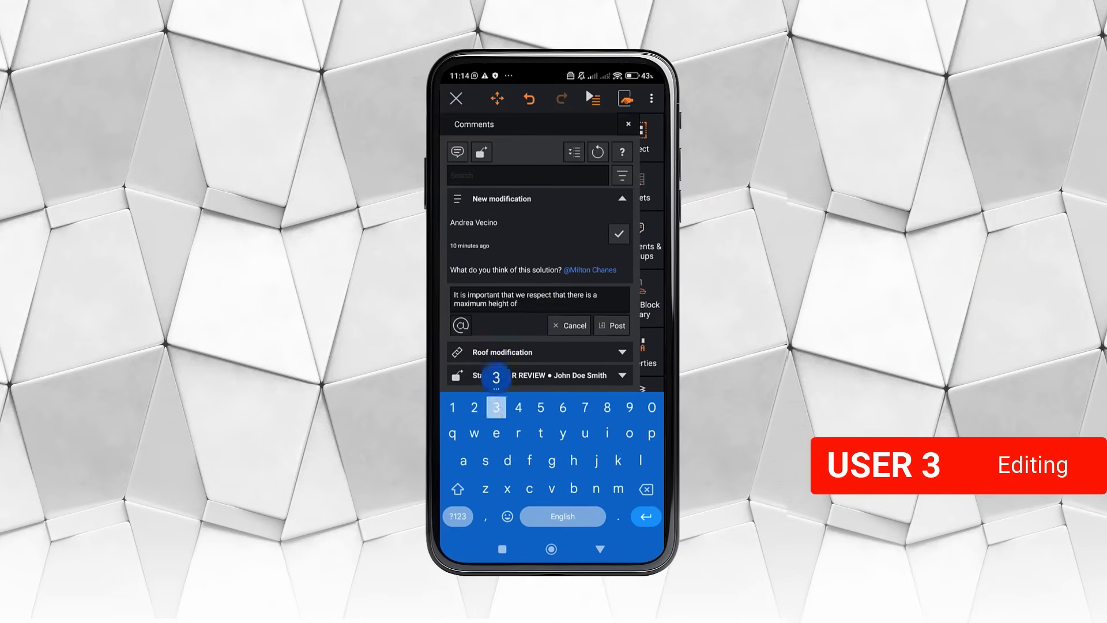
pyautogui.write(' 6.35 m that we cannot exceed.')
pyautogui.click(611, 326)
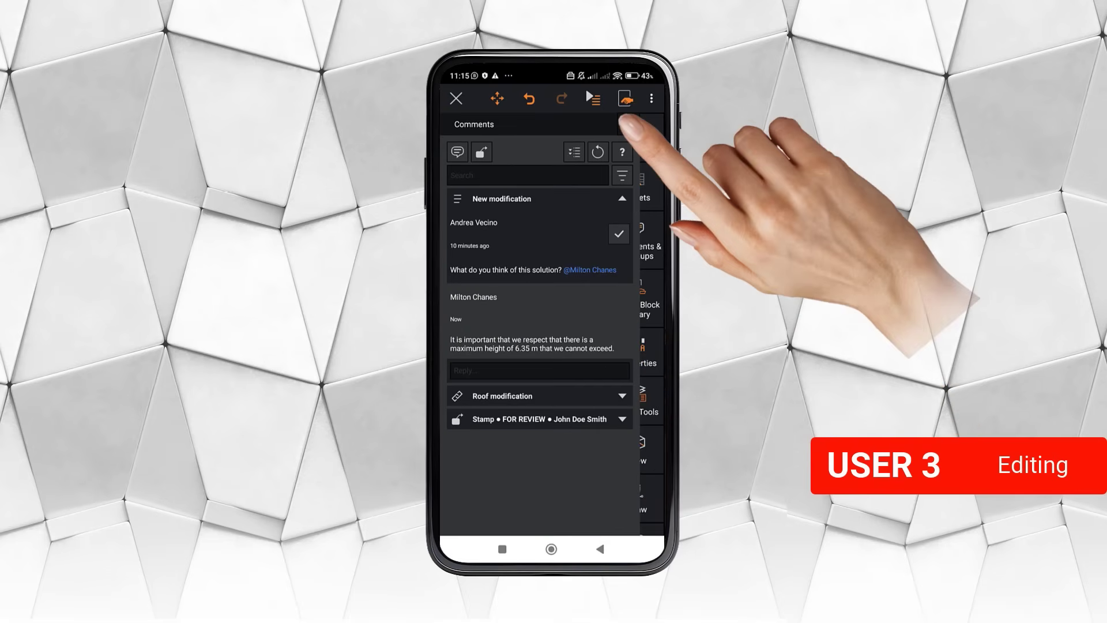
pyautogui.click(628, 123)
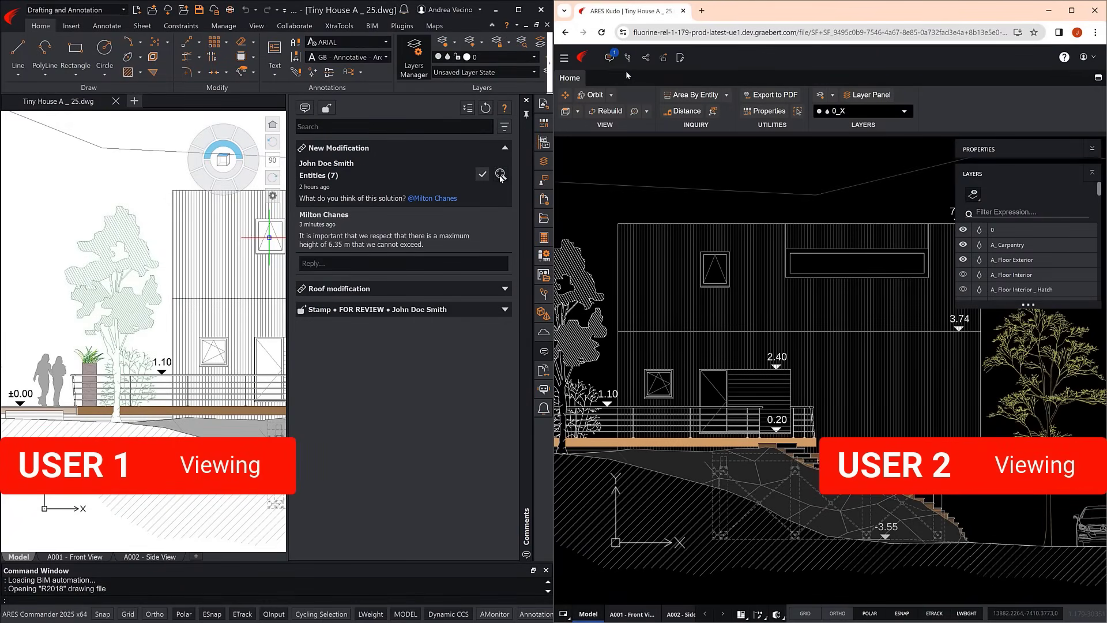
# Zoom to the entities linked to the New modification comment in both ARES Commander and ARES Kudo, and read the reply.
pyautogui.click(501, 174)
pyautogui.click(609, 57)
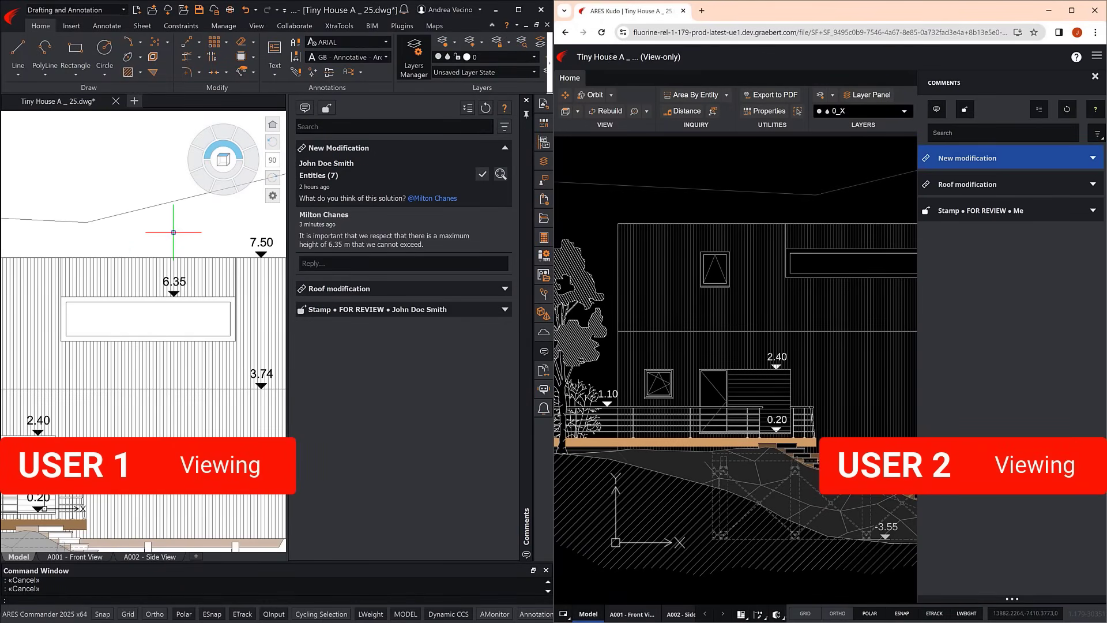
pyautogui.click(1022, 159)
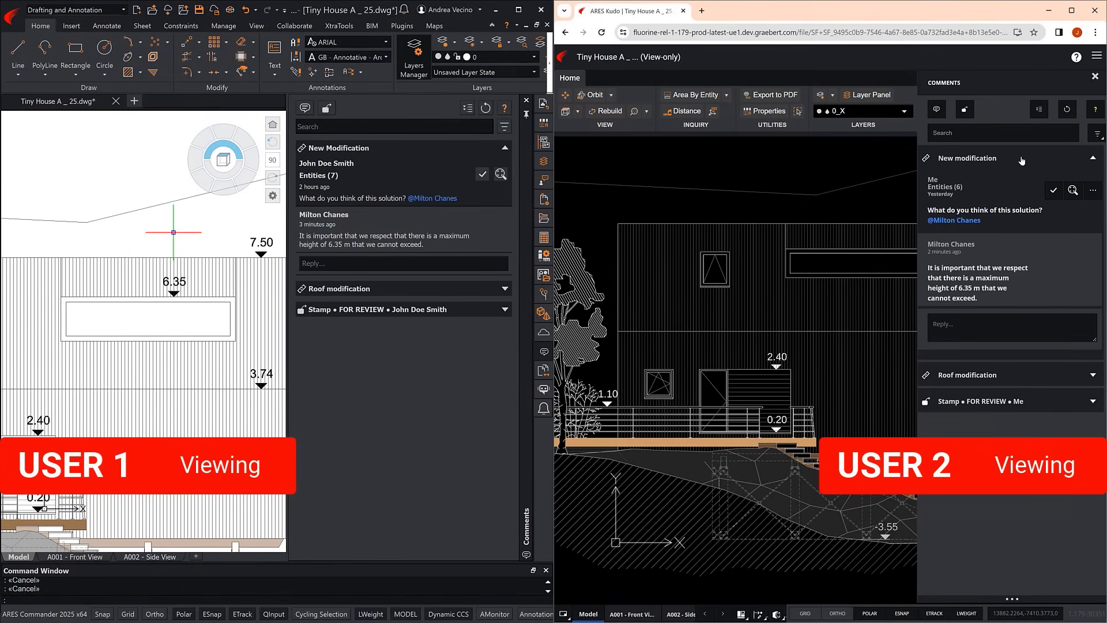
pyautogui.click(1073, 191)
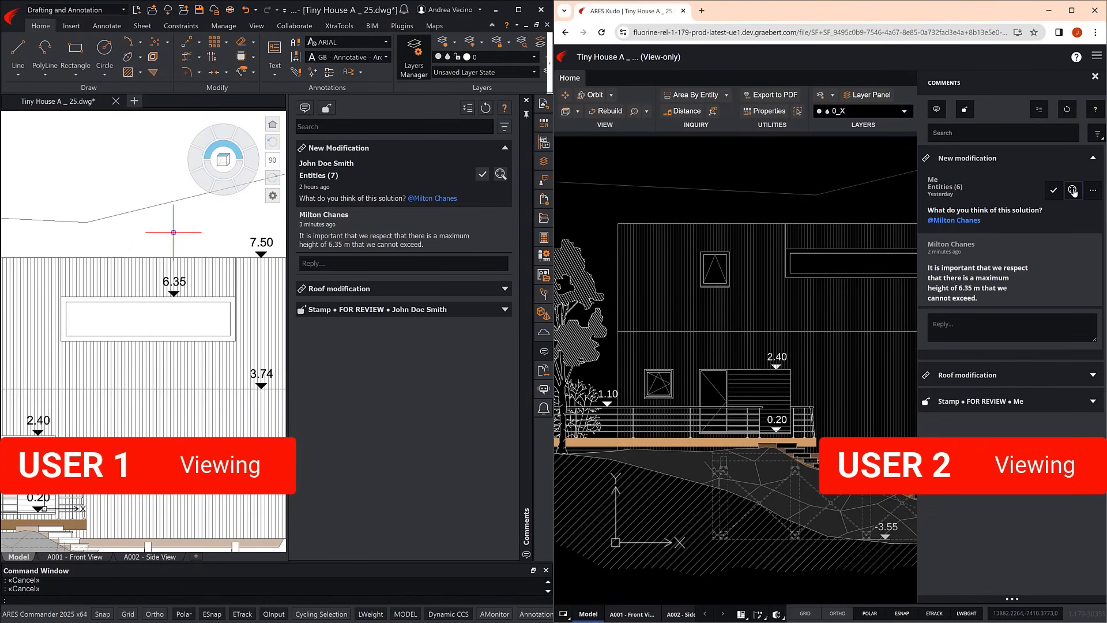